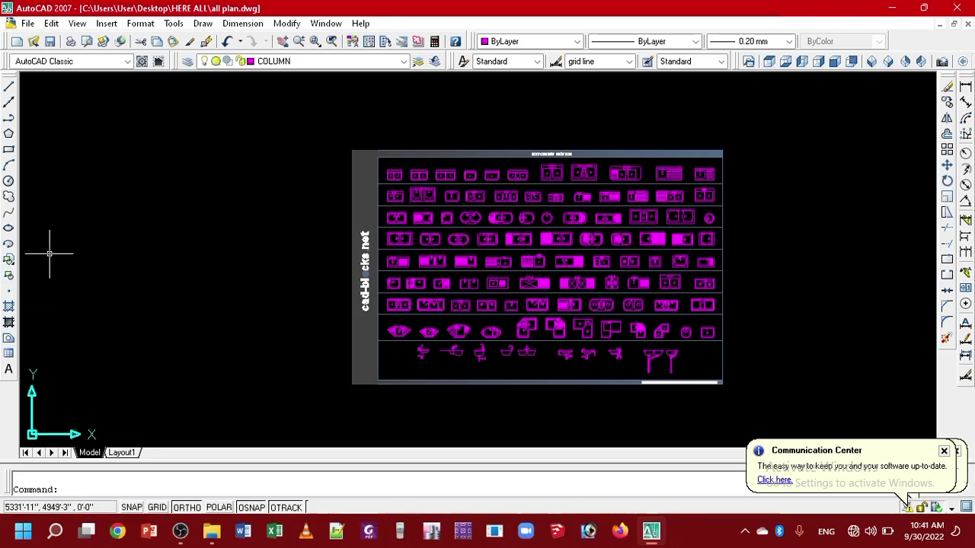
Zoom and pan away from the kitchen sink blocks to a blank area of model space.
scroll(400, 219, down, 2)
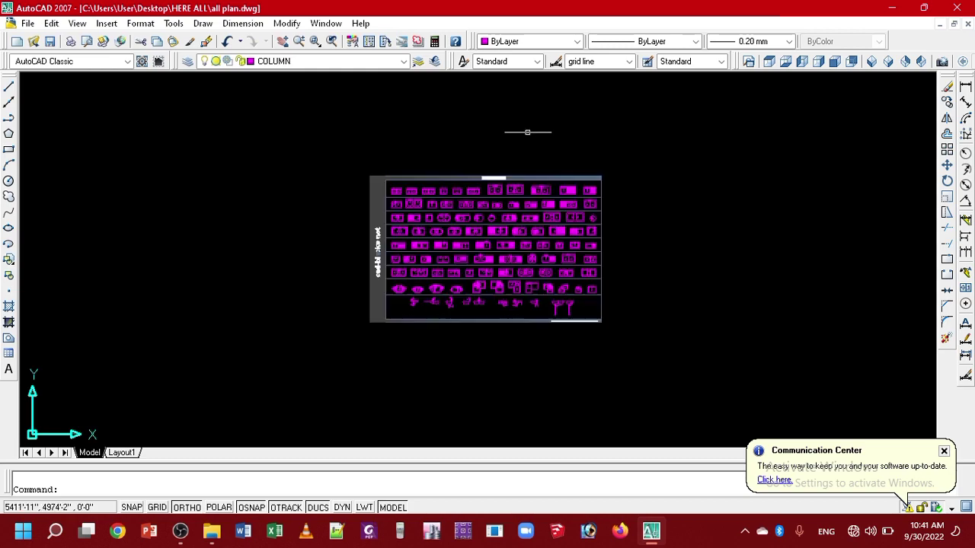
scroll(525, 259, up, 2)
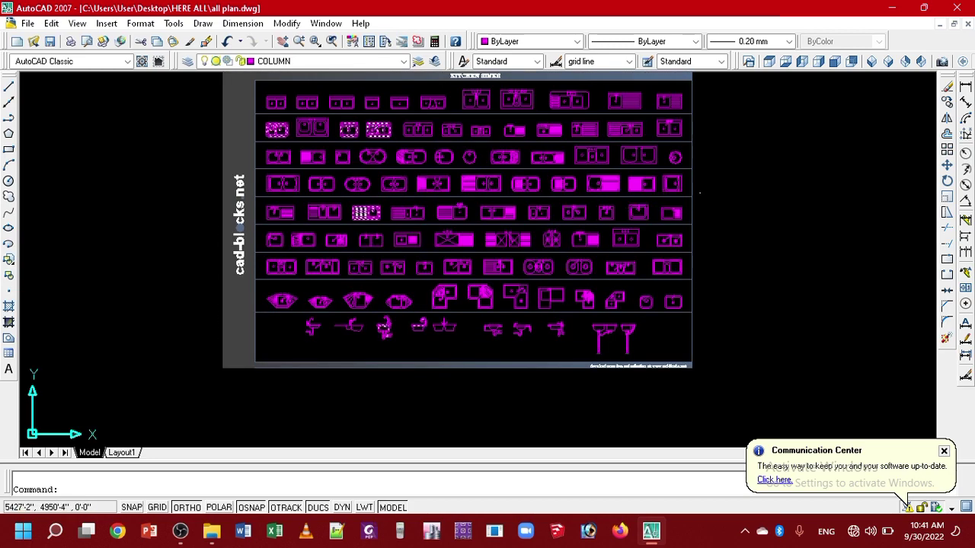
middle_drag(460, 189, 516, 273)
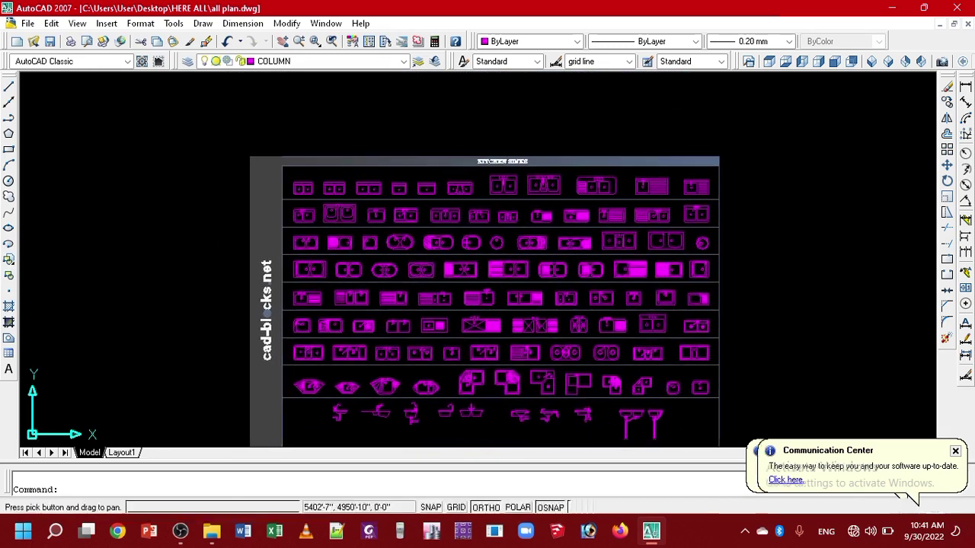
scroll(411, 244, down, 1)
scroll(411, 243, up, 2)
scroll(434, 235, down, 3)
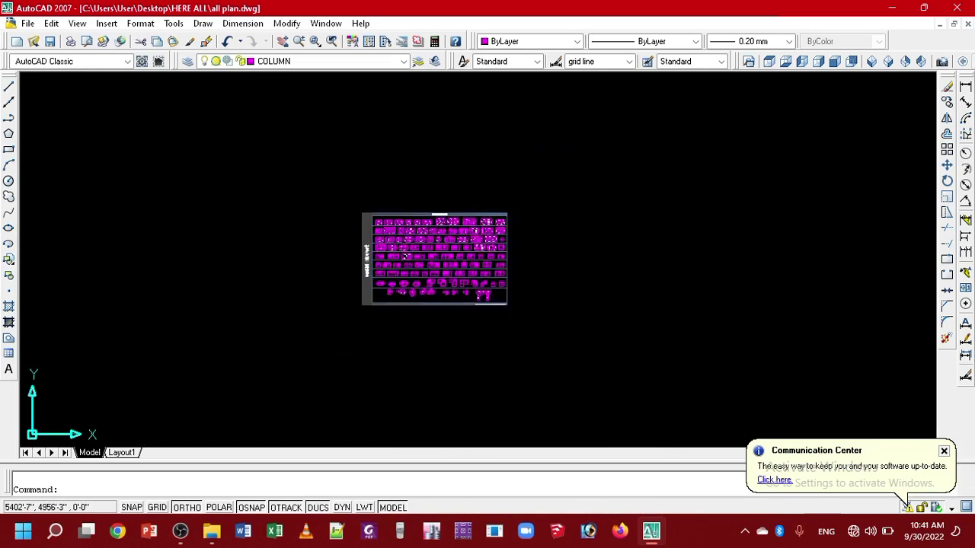
scroll(483, 193, down, 1)
middle_drag(483, 193, 712, 300)
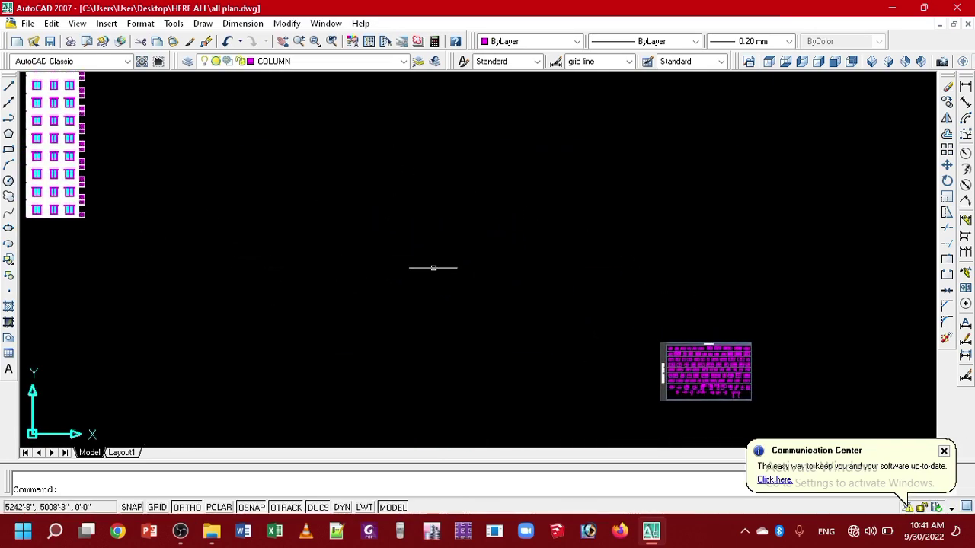
scroll(433, 267, up, 1)
text(rec)
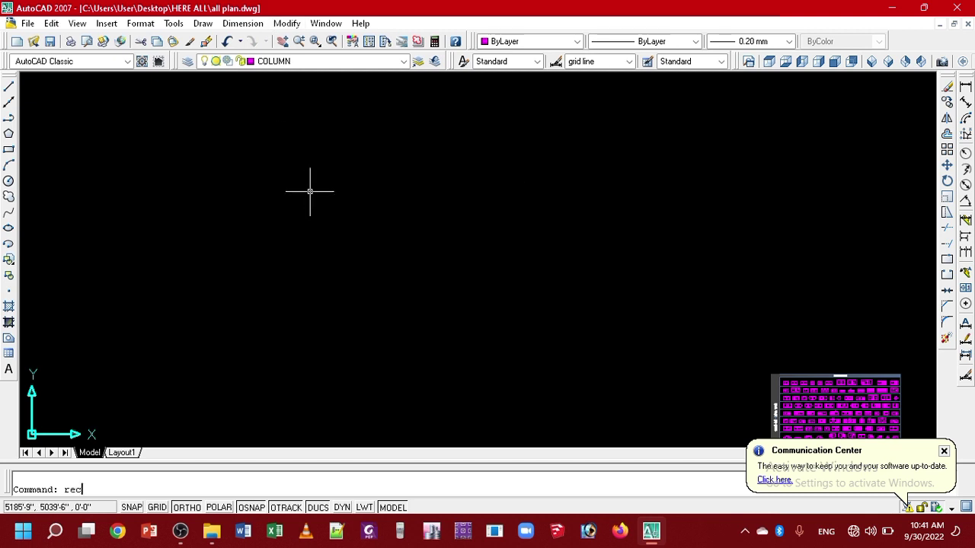
key(Return)
key(Escape)
text(l)
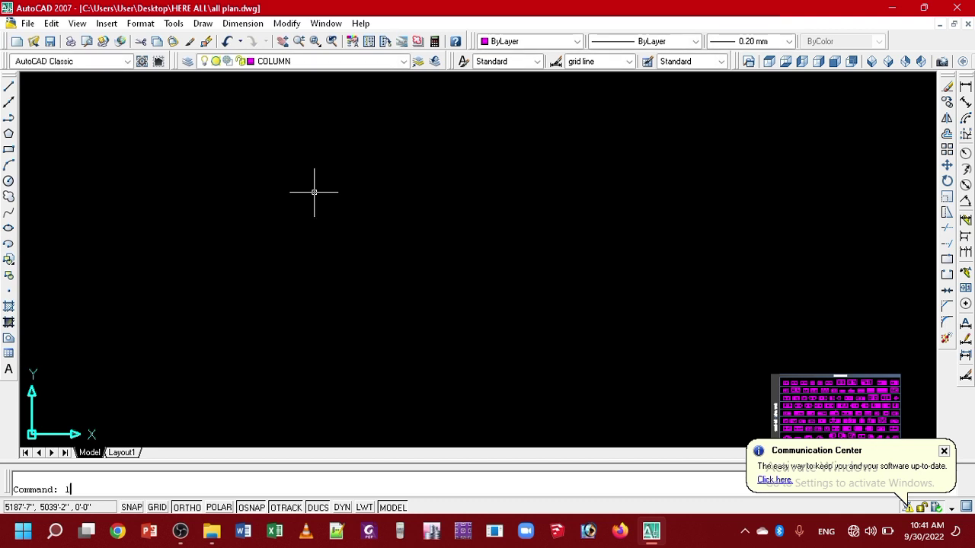
key(Return)
click(316, 175)
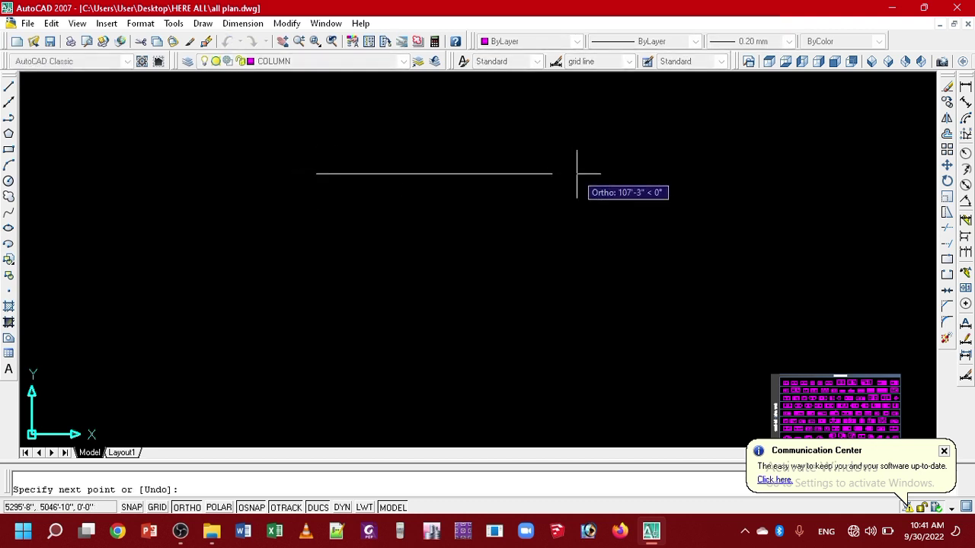
text(10)
key(Return)
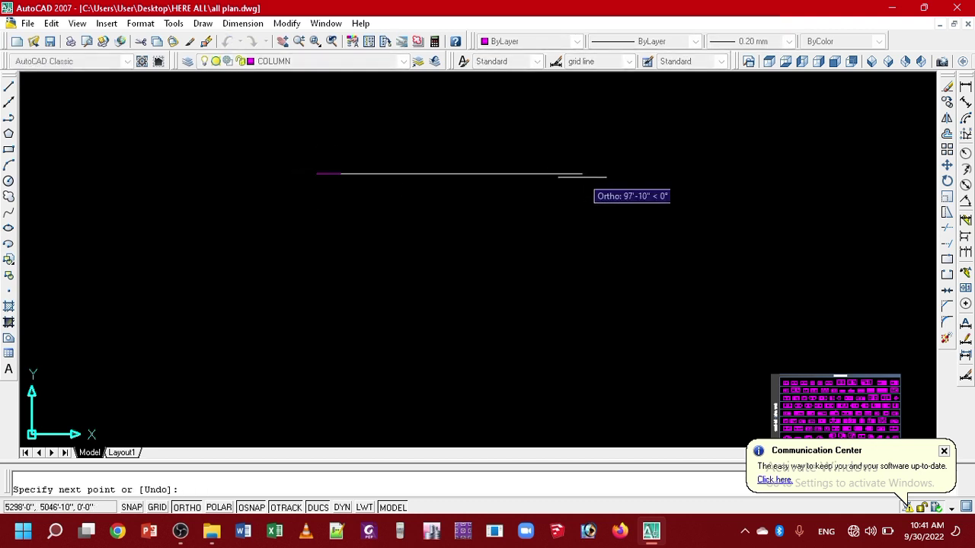
scroll(378, 198, up, 6)
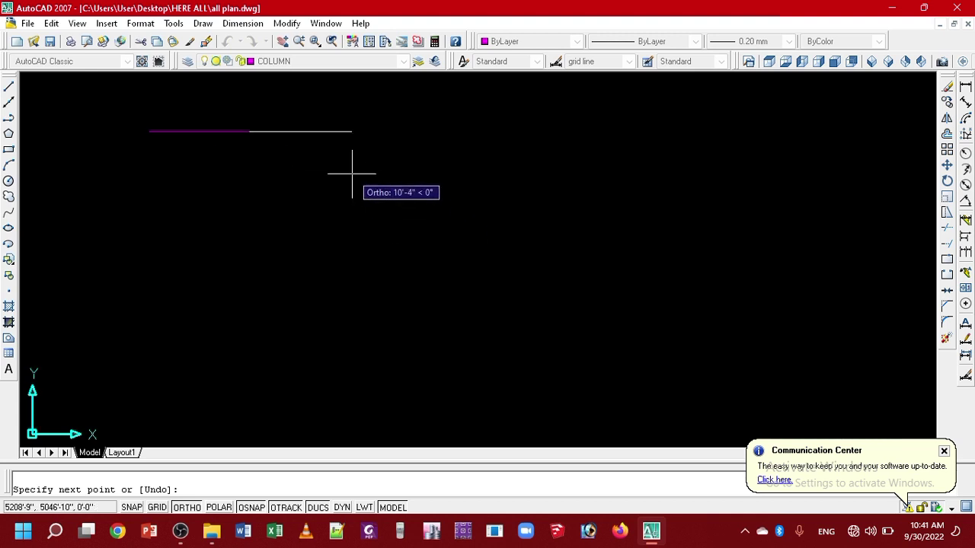
middle_drag(348, 170, 714, 248)
scroll(572, 221, up, 5)
text(8)
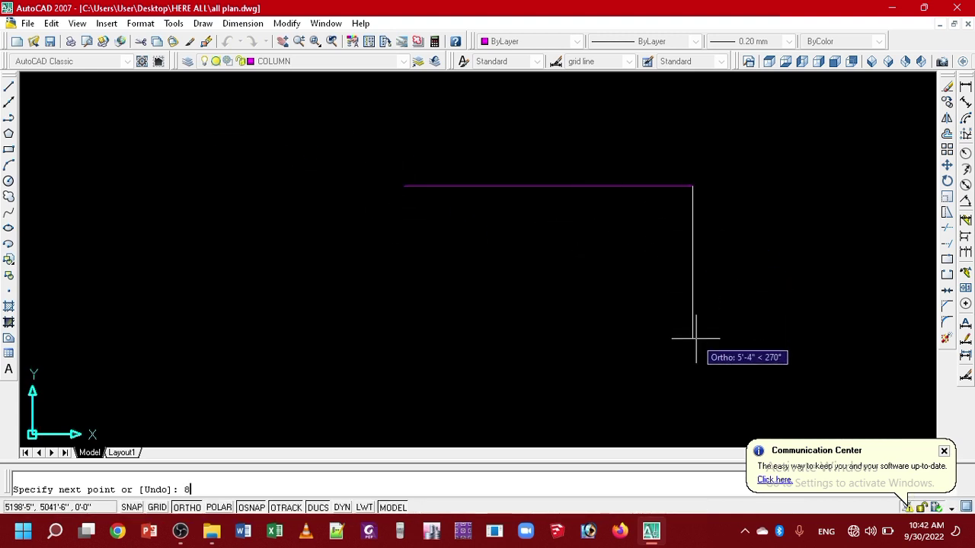
key(Return)
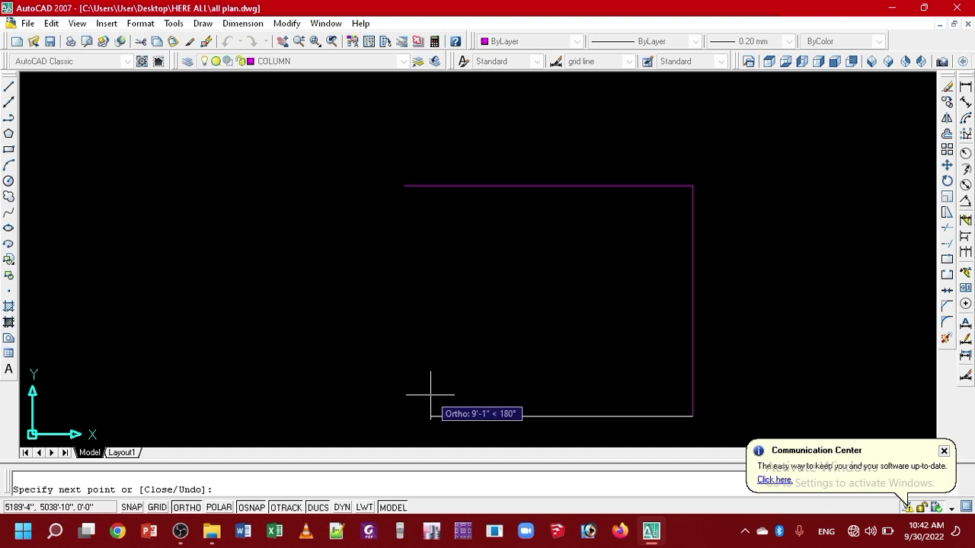
text(10)
key(Escape)
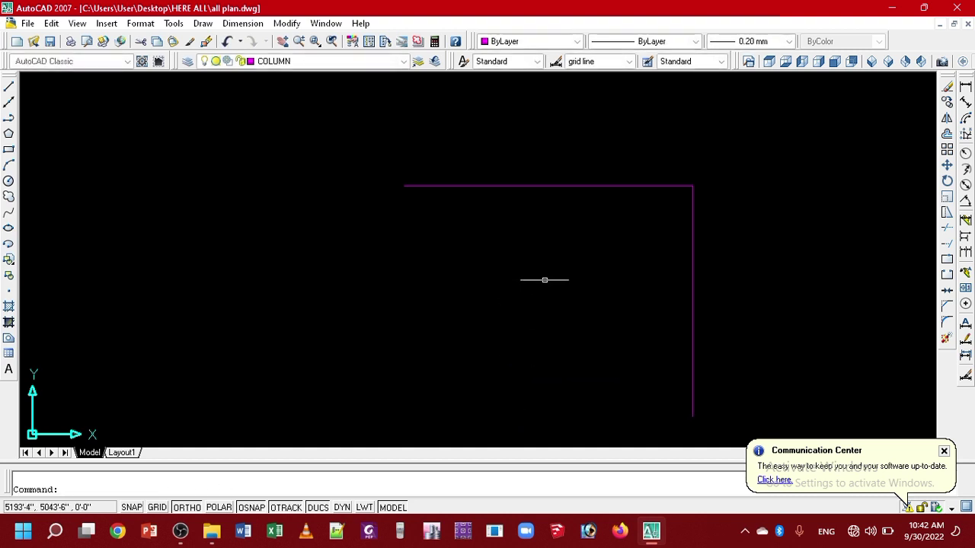
click(734, 307)
click(514, 113)
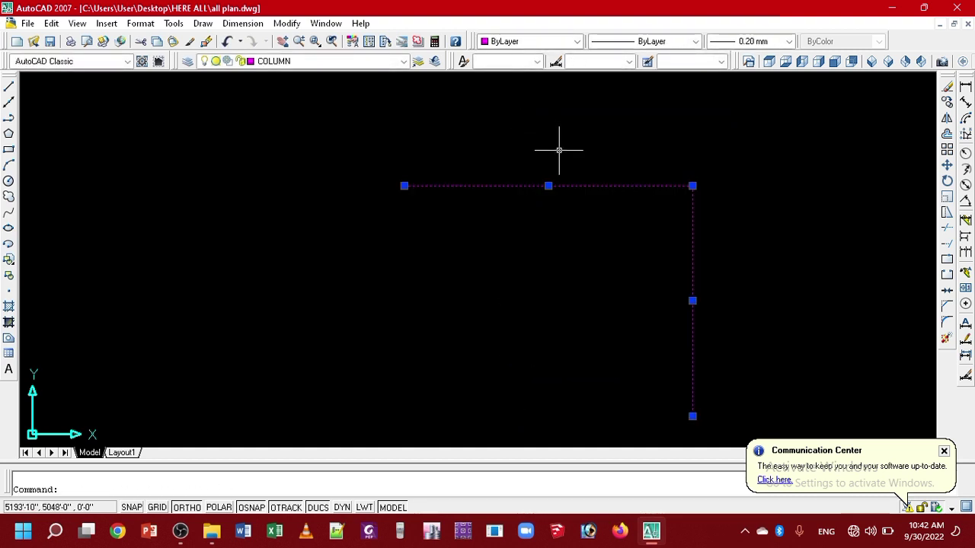
key(Delete)
Start a LINE outline with a 4.5' top edge and a 5' right side.
text(l)
key(Return)
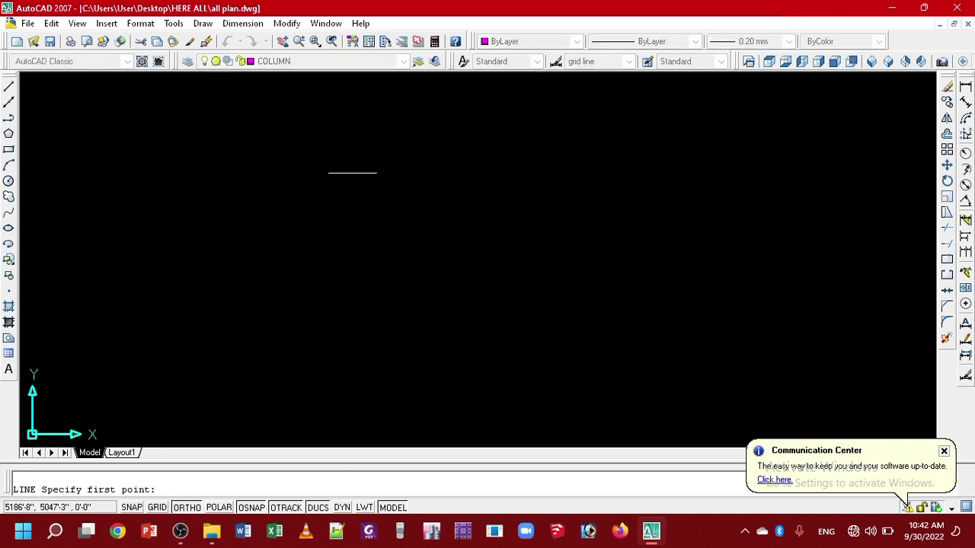
click(348, 169)
text(4.5')
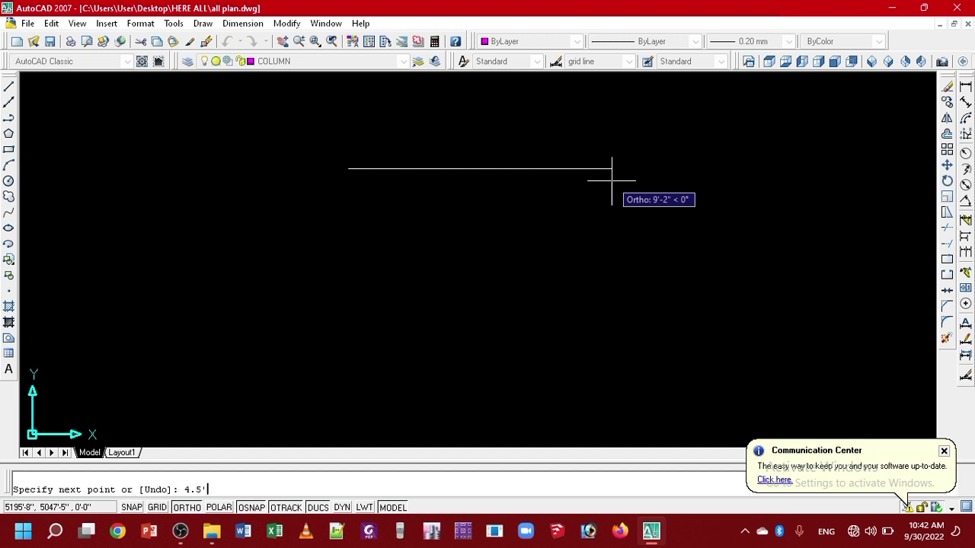
key(Return)
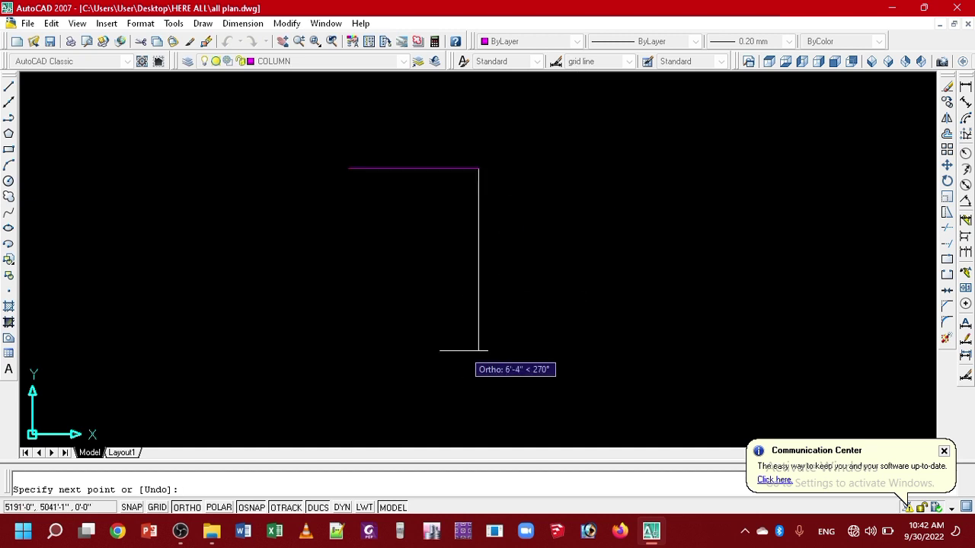
scroll(467, 308, up, 3)
middle_drag(466, 308, 482, 397)
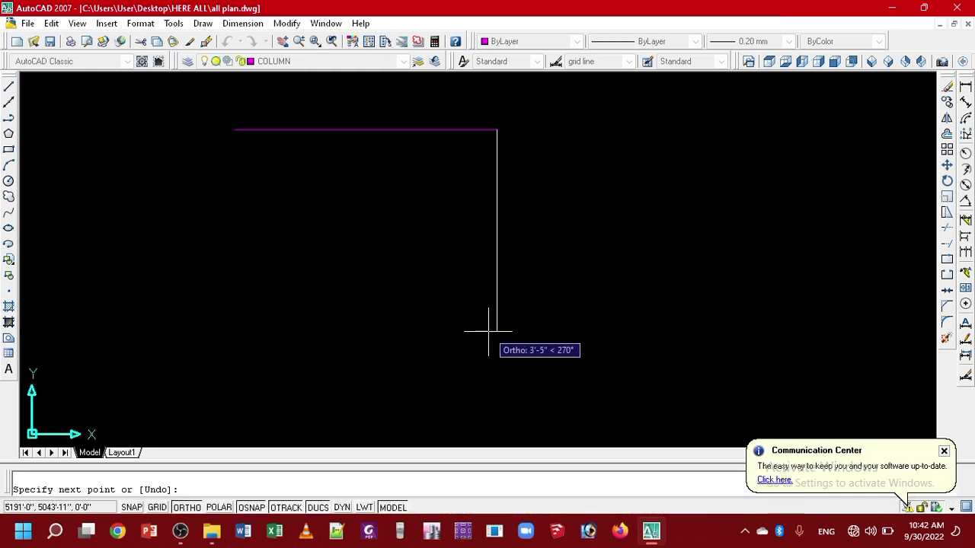
text(5')
key(Return)
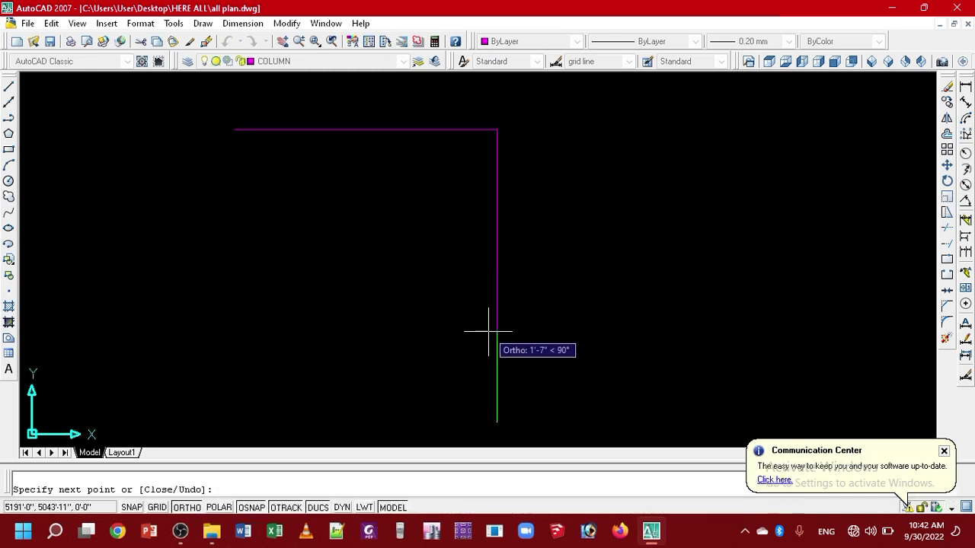
Add the 4.5' bottom edge and close the outline back at the starting corner.
scroll(488, 332, down, 1)
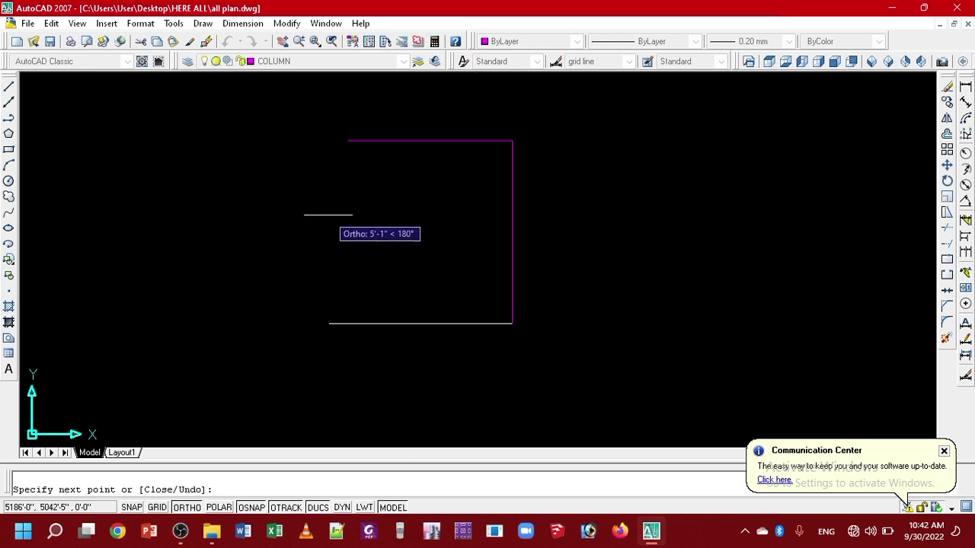
text(4.5')
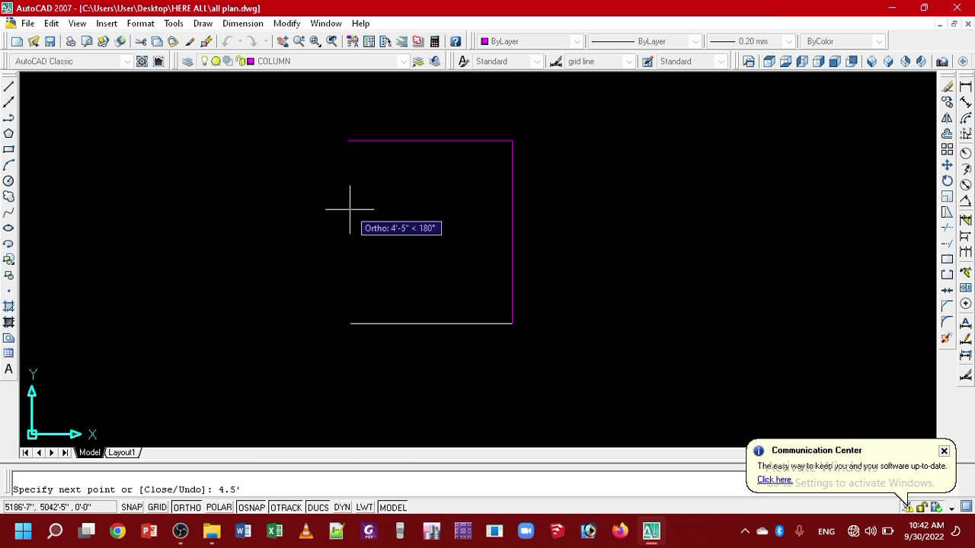
key(Return)
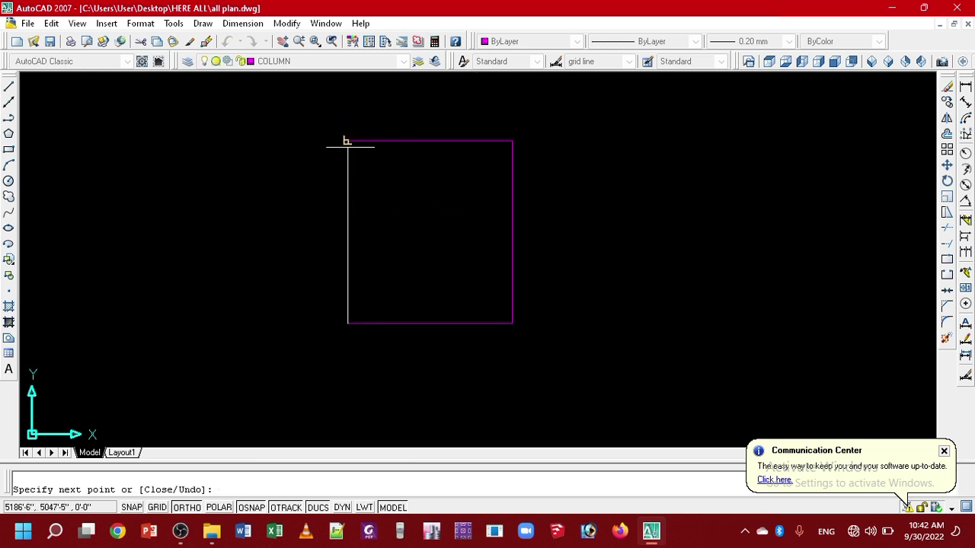
click(348, 140)
key(Return)
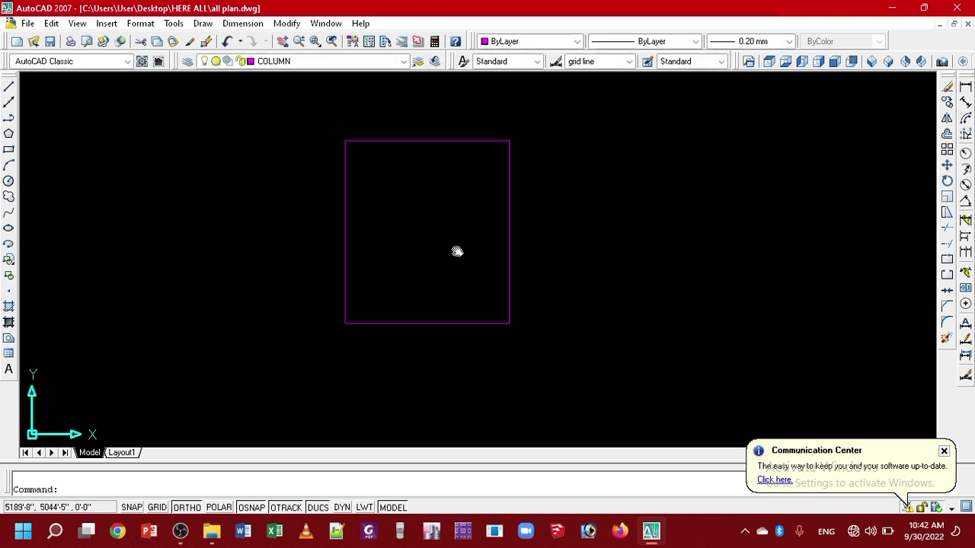
middle_drag(457, 251, 438, 257)
Offset the rectangle's top and left edges 3 inward.
scroll(389, 168, up, 2)
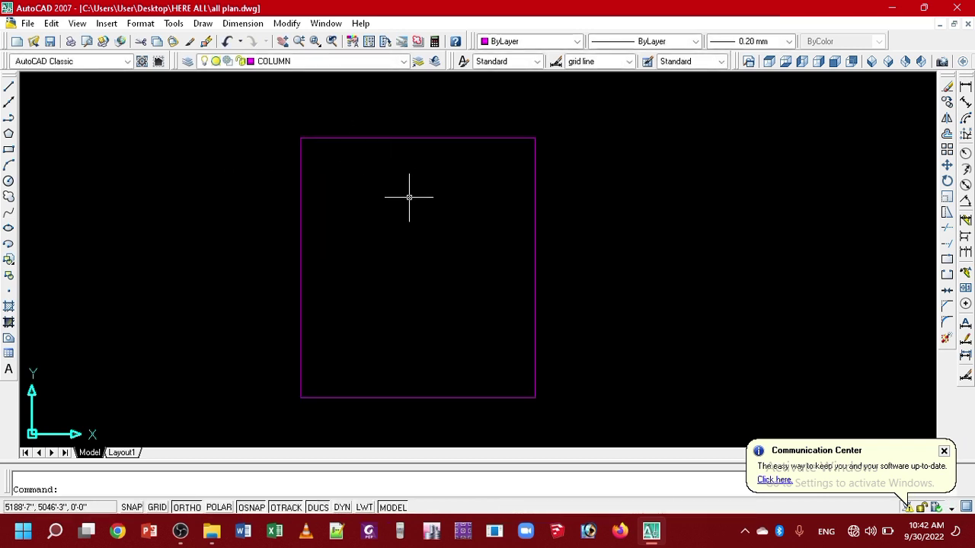
middle_drag(409, 197, 413, 183)
scroll(393, 195, down, 3)
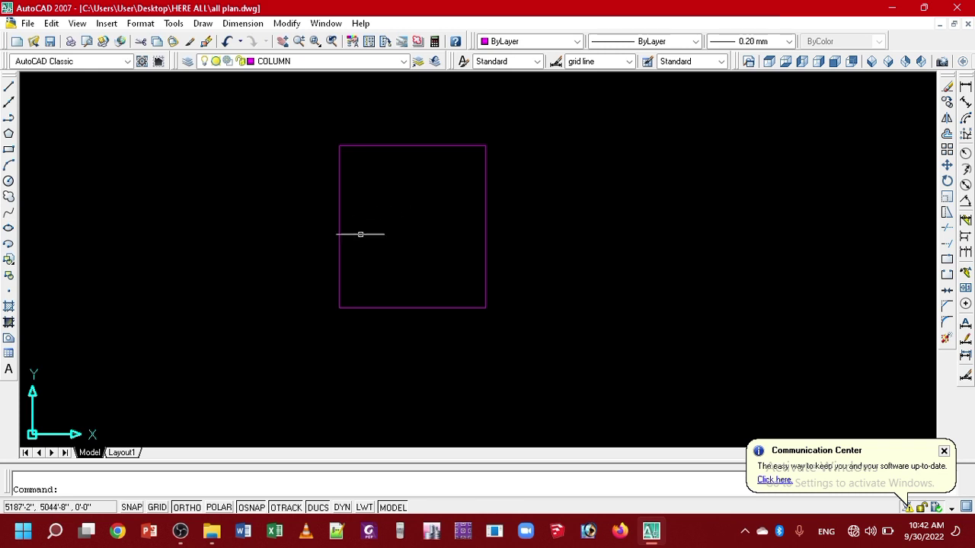
scroll(373, 219, up, 2)
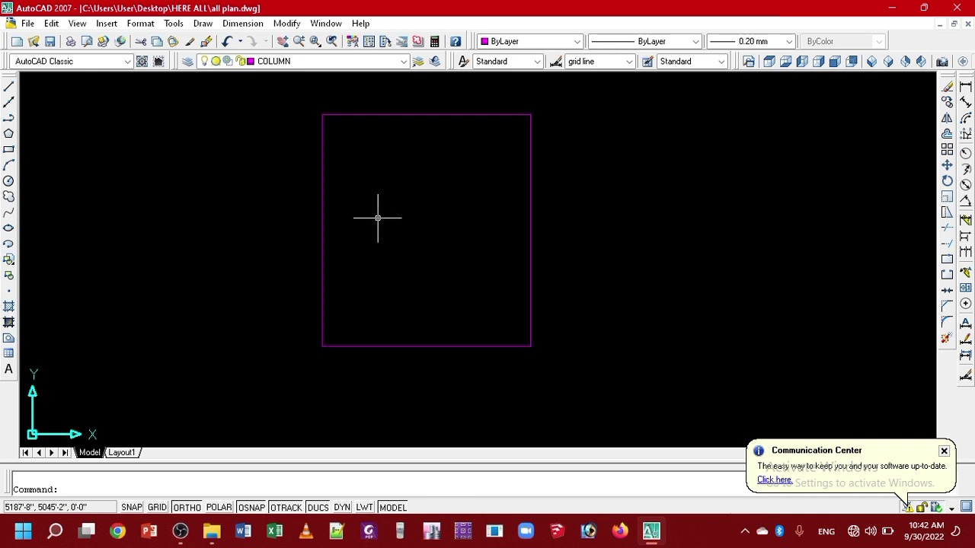
text(o)
key(Return)
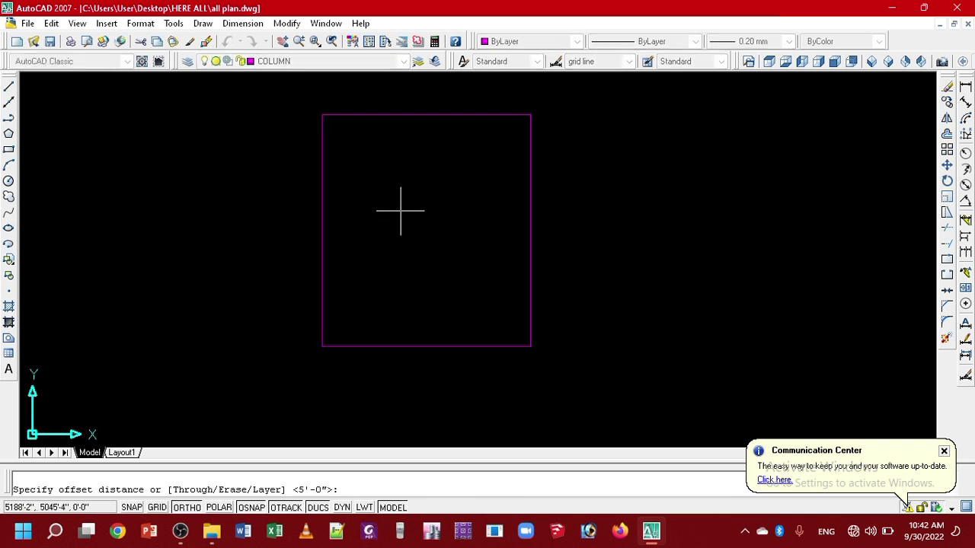
text(3)
key(Return)
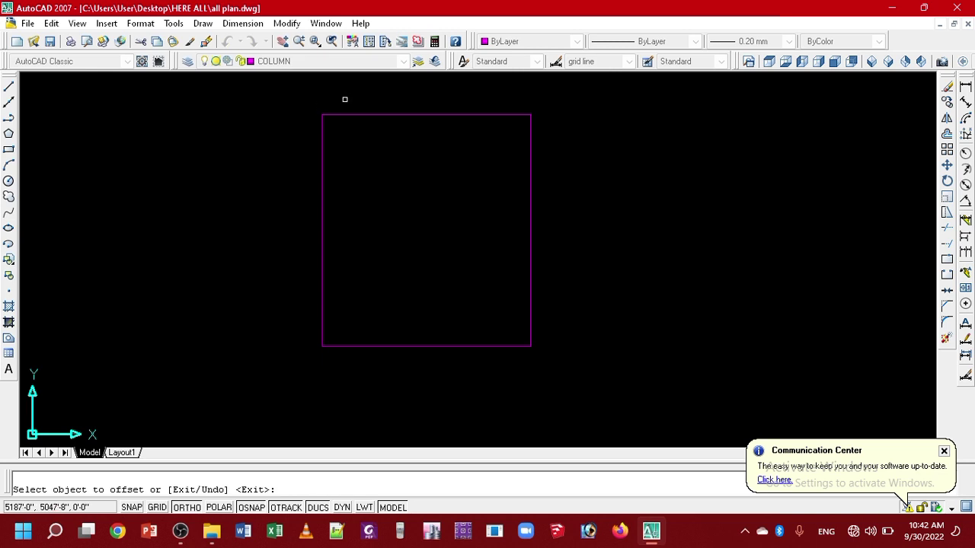
click(359, 115)
click(335, 137)
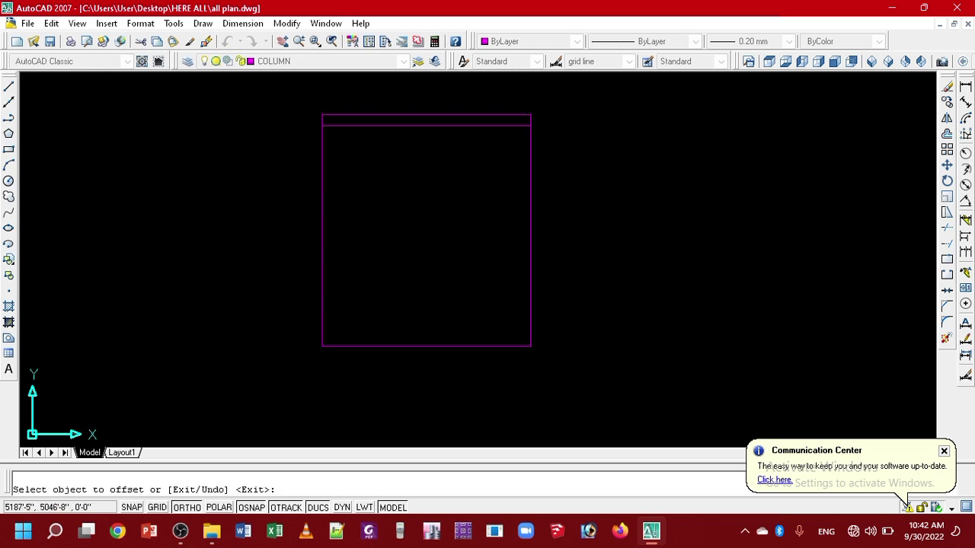
click(323, 160)
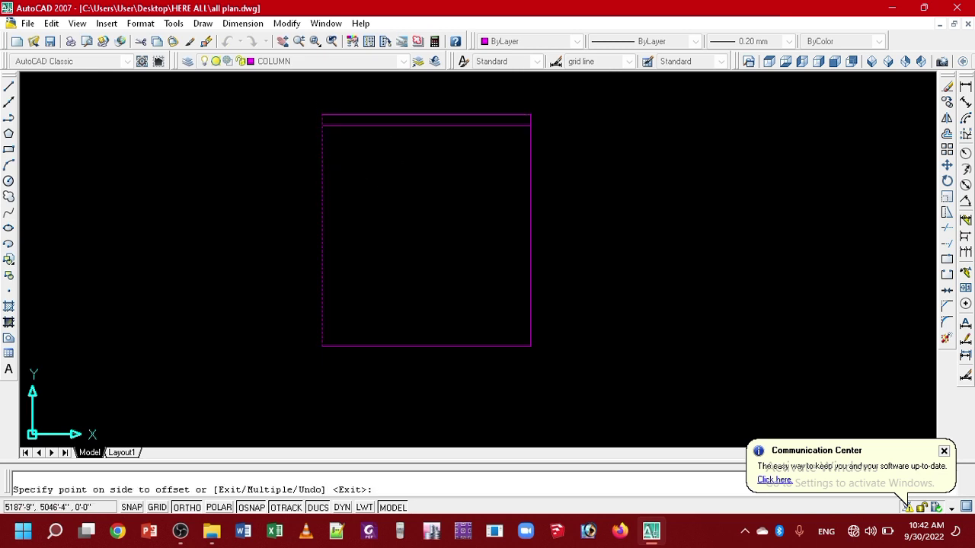
click(343, 164)
Offset the right and bottom edges 3 inward to complete the inner frame.
click(529, 160)
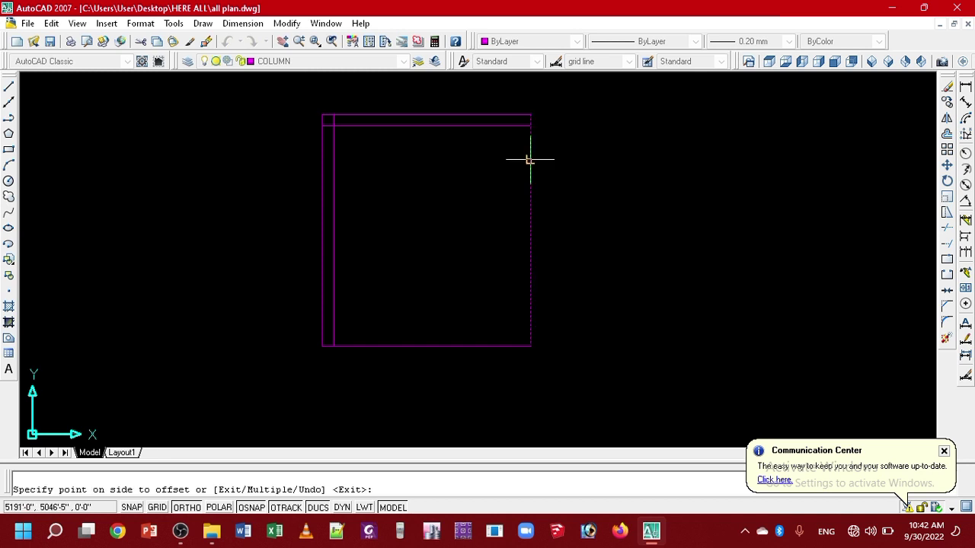
click(495, 190)
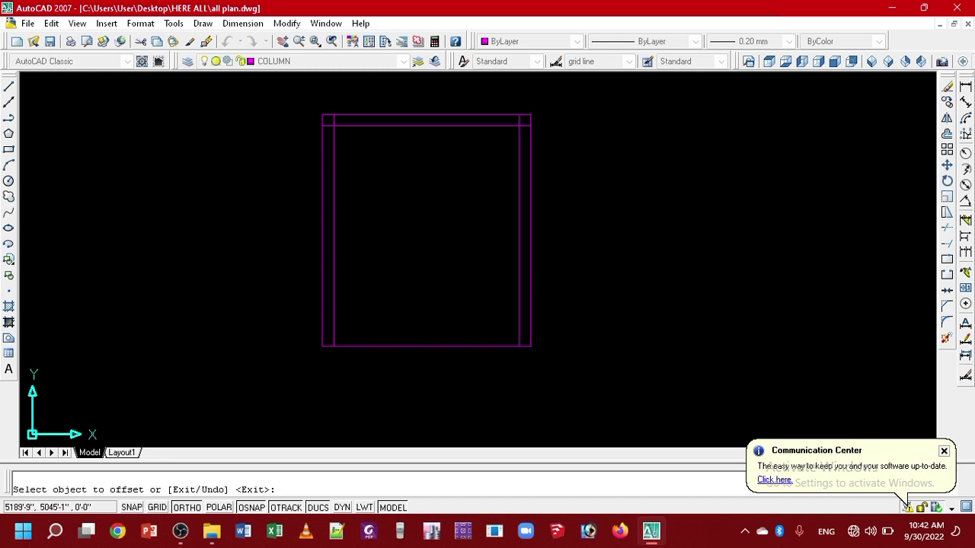
click(434, 344)
click(459, 225)
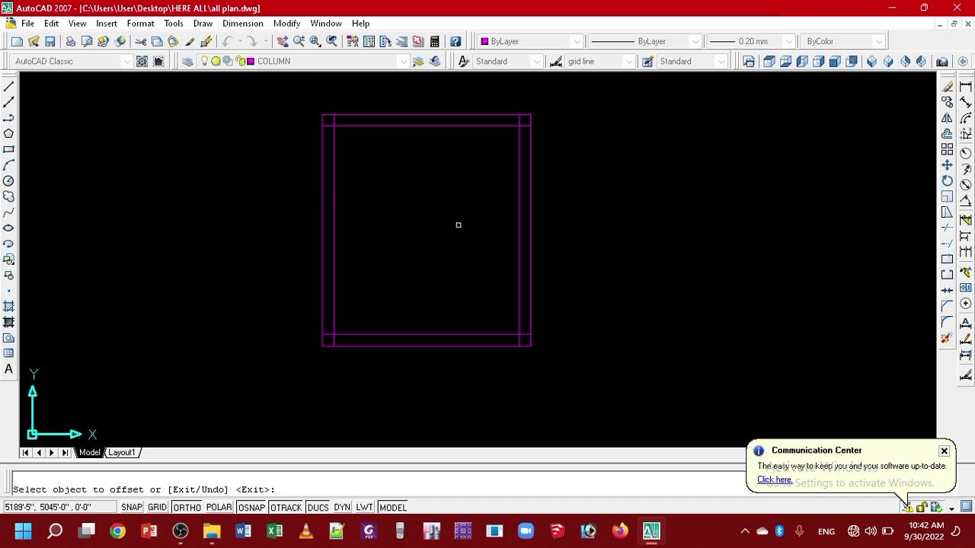
scroll(408, 168, up, 2)
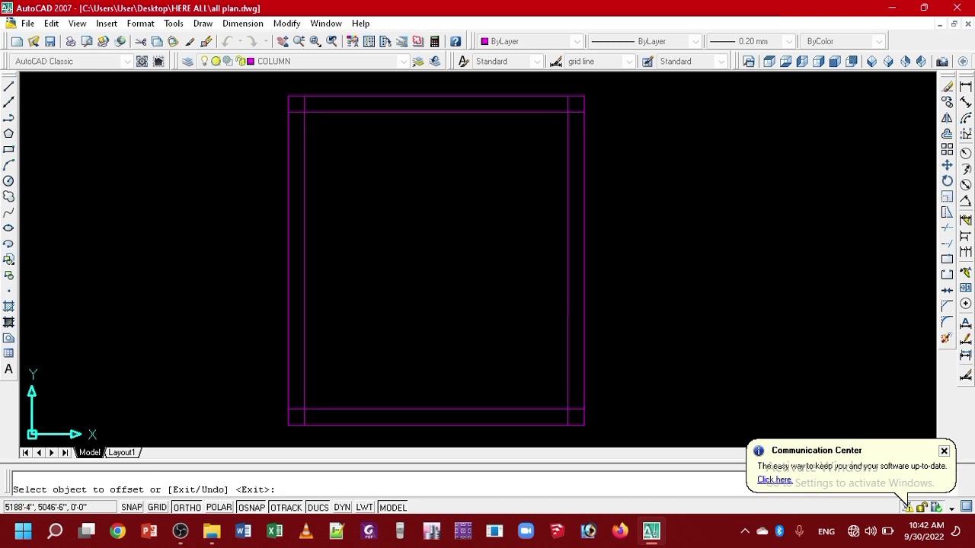
mouse_move(408, 170)
middle_down()
mouse_move(422, 239)
mouse_move(422, 174)
mouse_move(413, 207)
middle_up()
scroll(422, 174, down, 2)
scroll(422, 178, up, 2)
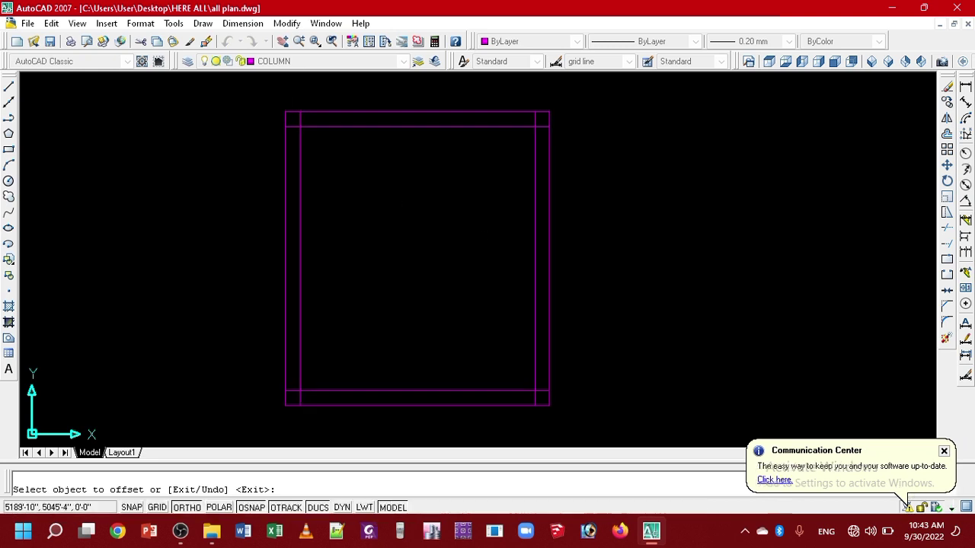
key(Escape)
text(1)
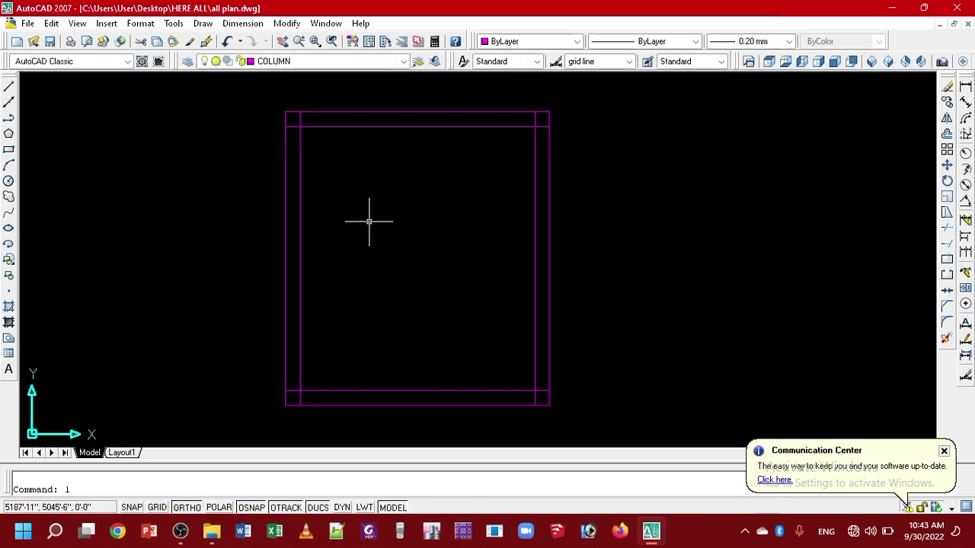
Draw a vertical centre line from the top edge midpoint to the bottom edge midpoint.
key(Return)
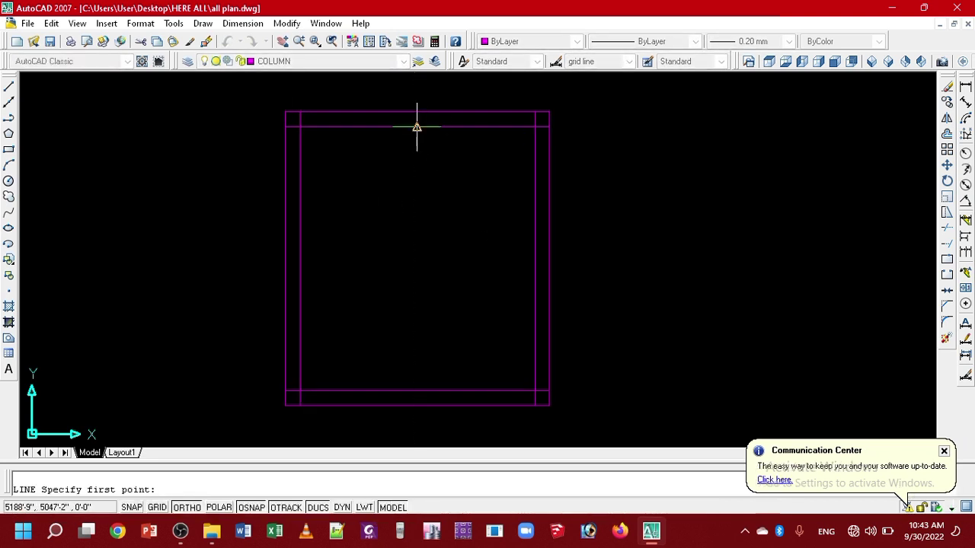
click(417, 113)
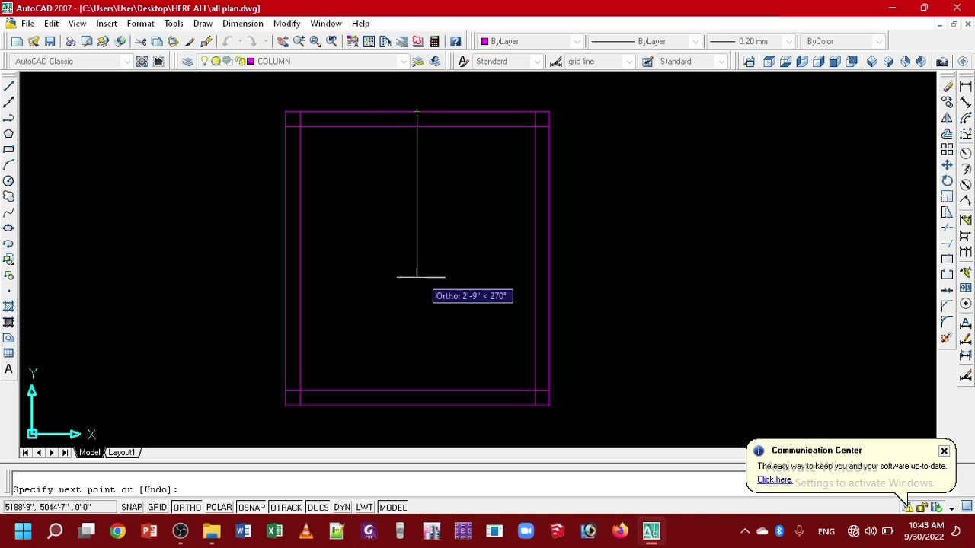
click(417, 405)
key(Return)
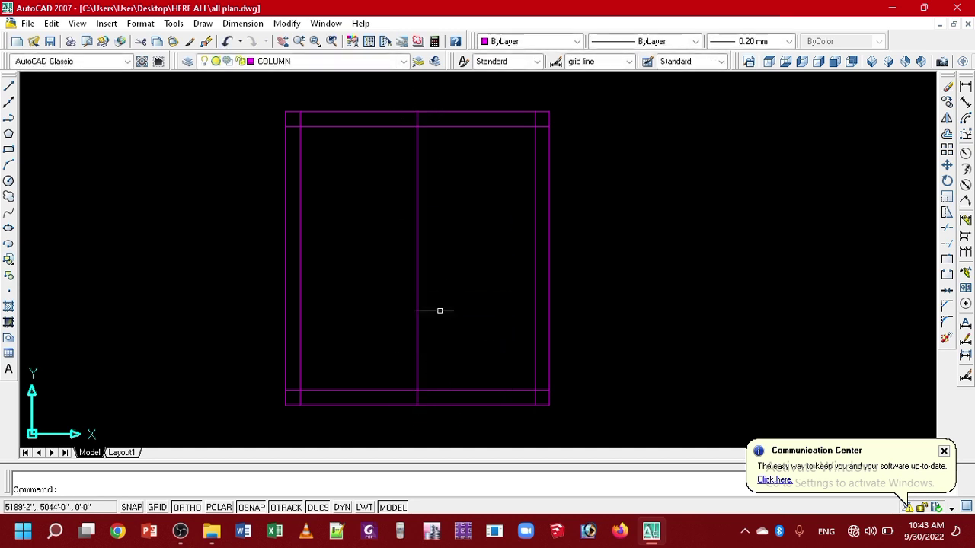
text(o)
Offset the centre line 1.5 to the right and to the left.
key(Return)
text(1.5)
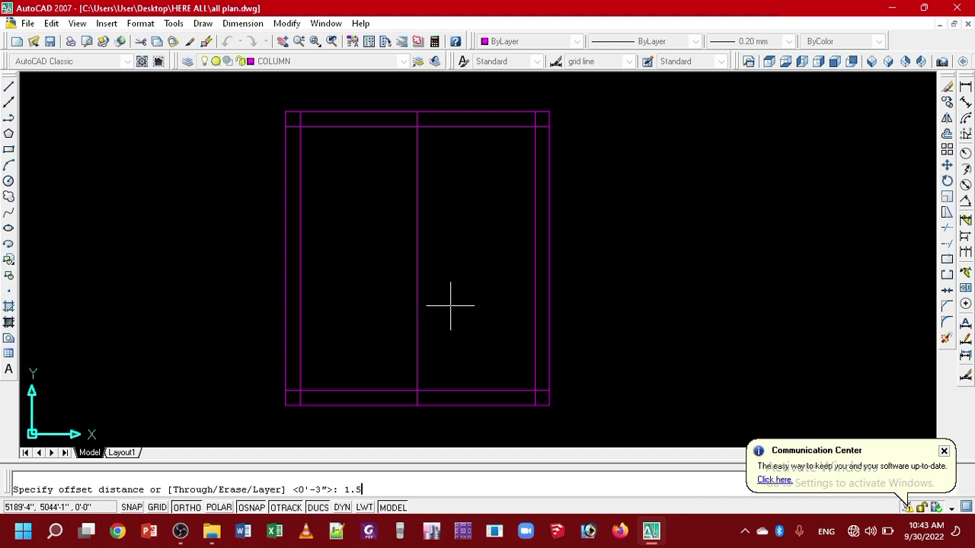
key(Return)
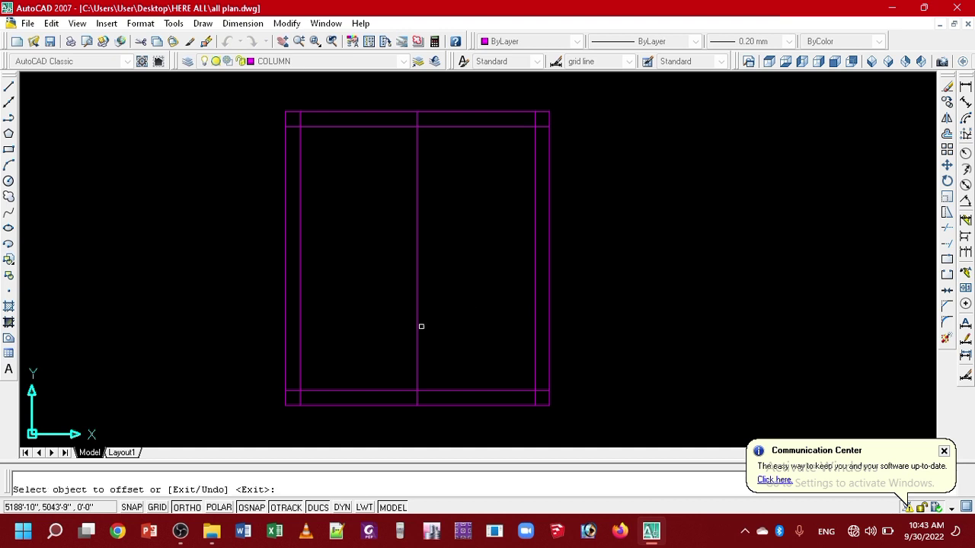
click(418, 325)
click(421, 327)
click(416, 326)
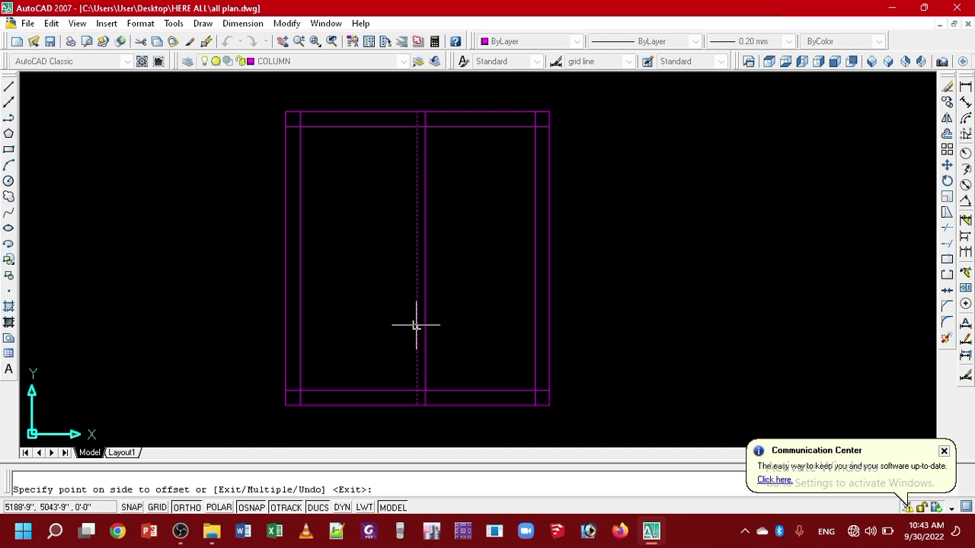
click(415, 326)
key(Return)
click(418, 323)
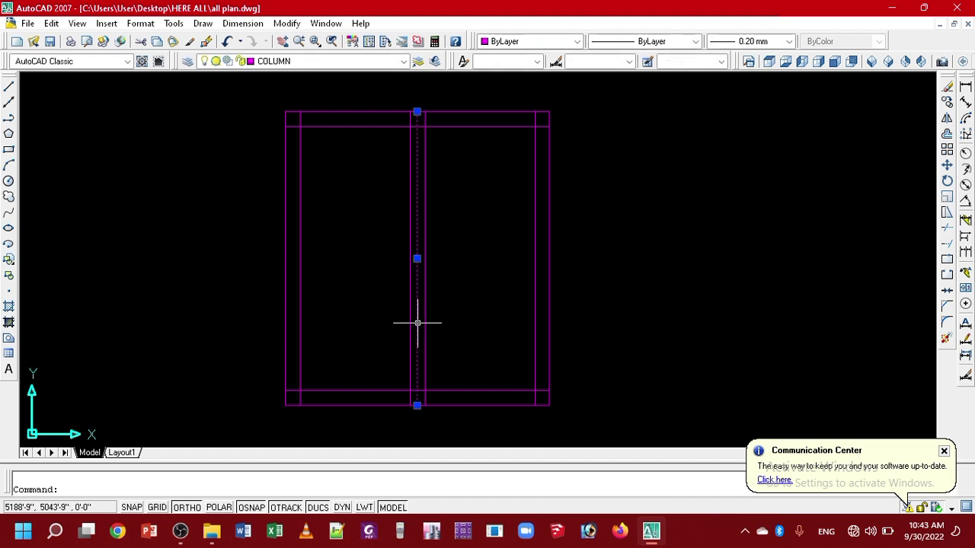
Delete the centre line and trim the overlapping stubs at the top frame junctions.
key(Delete)
text(tr)
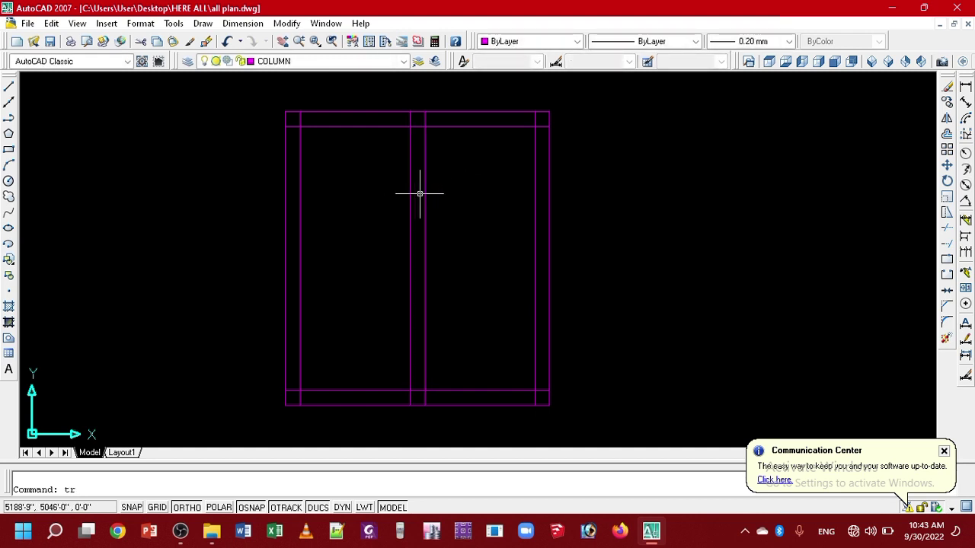
key(Return)
key(Return)
scroll(313, 126, up, 2)
scroll(313, 126, up, 3)
click(273, 113)
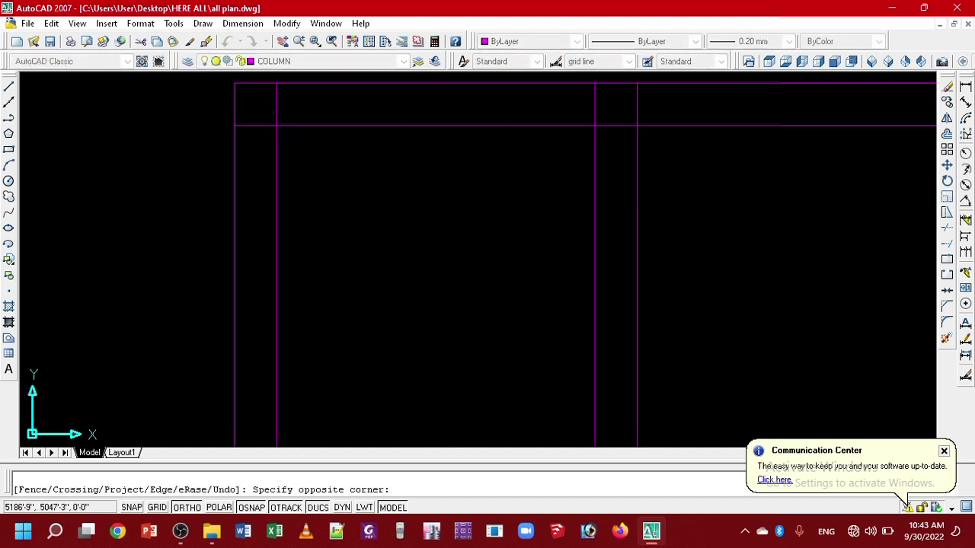
click(303, 107)
click(295, 105)
click(260, 128)
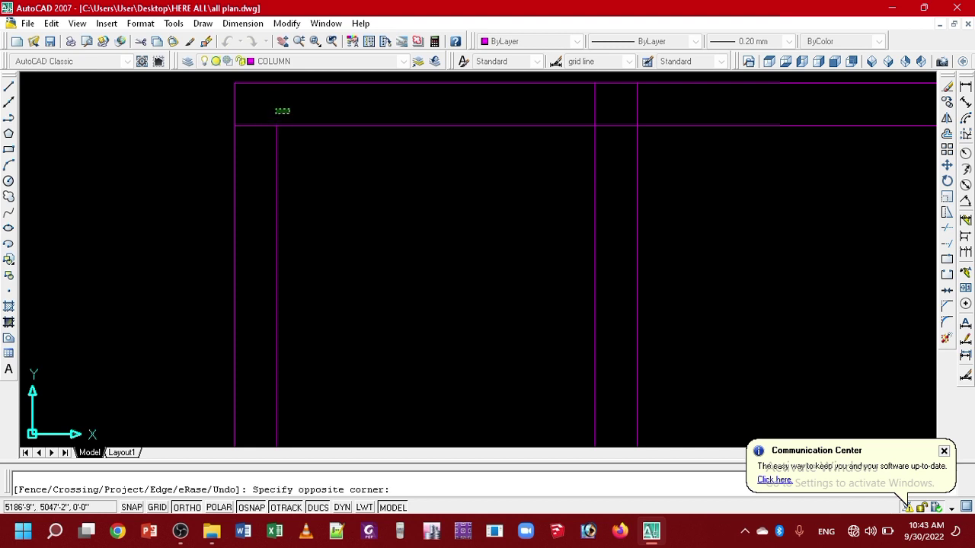
click(270, 119)
click(594, 101)
click(551, 94)
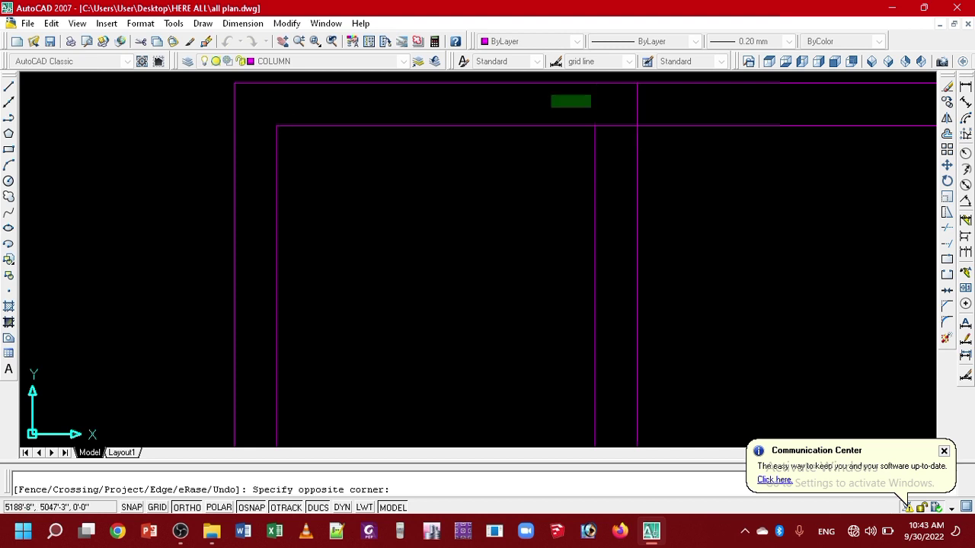
click(629, 131)
click(615, 125)
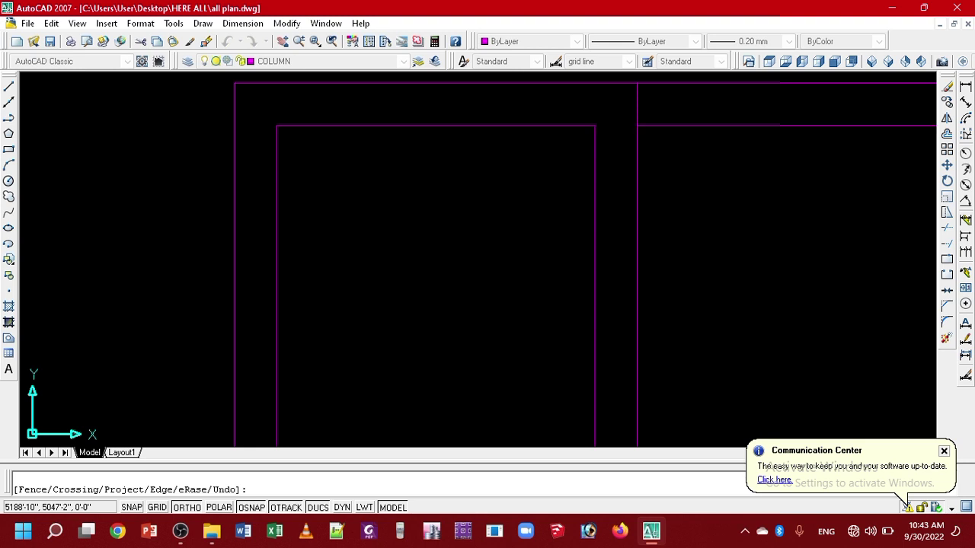
Trim the crossing lines at the bottom and corner junctions and the leftover vertical line.
scroll(583, 311, down, 2)
scroll(468, 261, up, 2)
scroll(468, 261, up, 2)
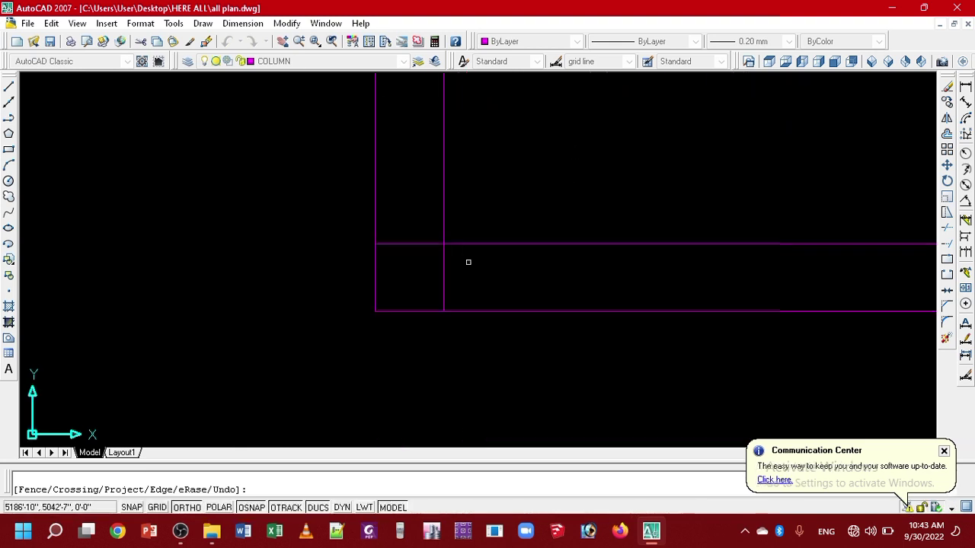
click(472, 273)
click(434, 277)
scroll(457, 230, down, 4)
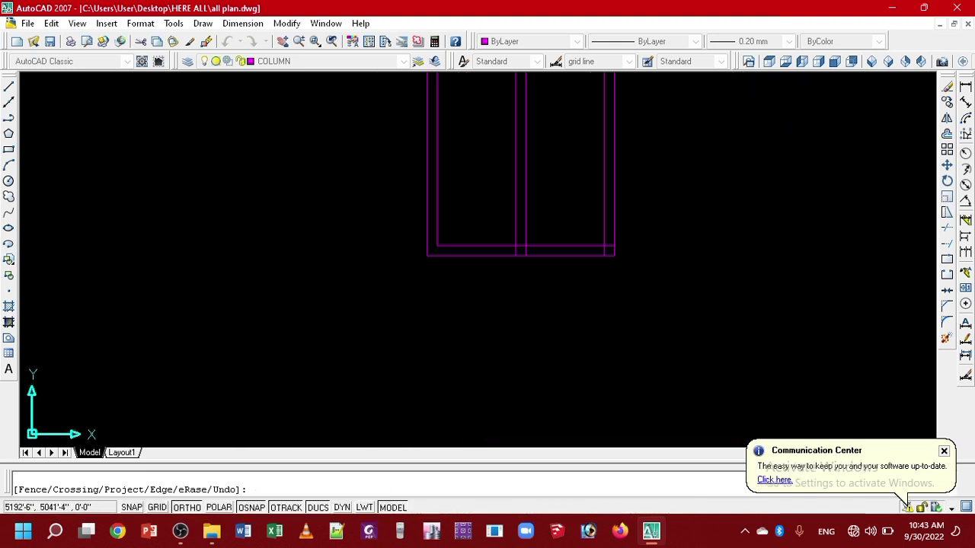
scroll(620, 242, up, 5)
click(633, 249)
click(557, 254)
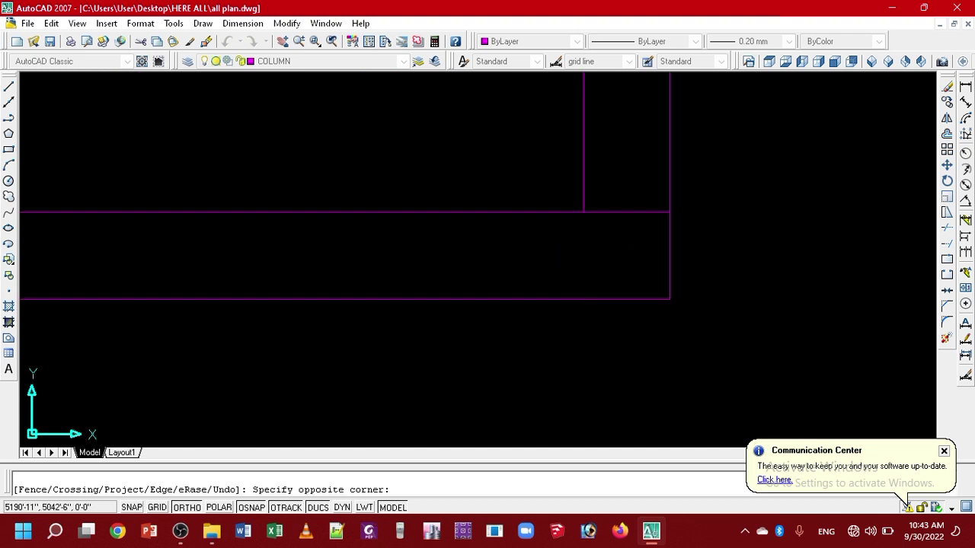
scroll(598, 312, down, 2)
scroll(598, 312, up, 2)
scroll(598, 312, up, 2)
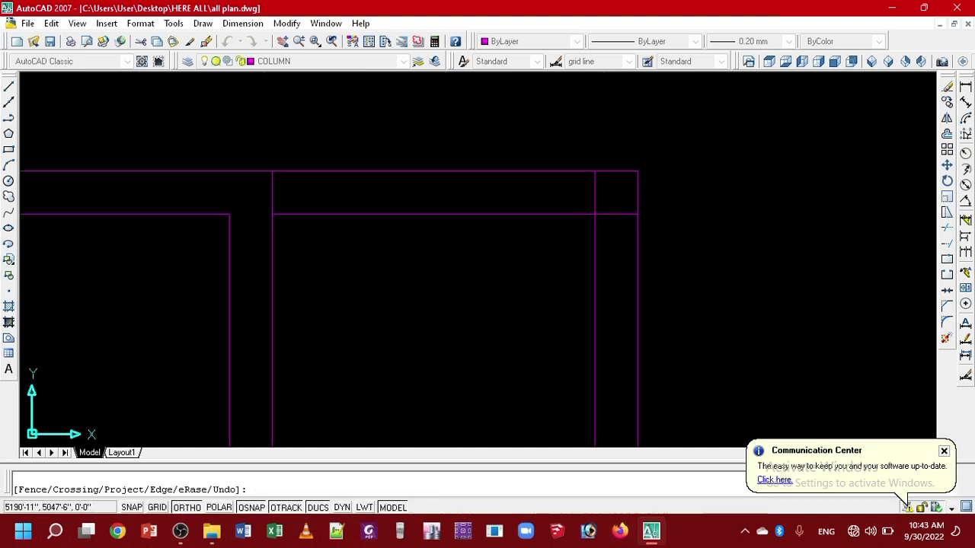
scroll(599, 311, up, 2)
click(428, 312)
Trim the remaining lines at the lower corner and between the panes, then end TRIM.
middle_drag(567, 338, 535, 170)
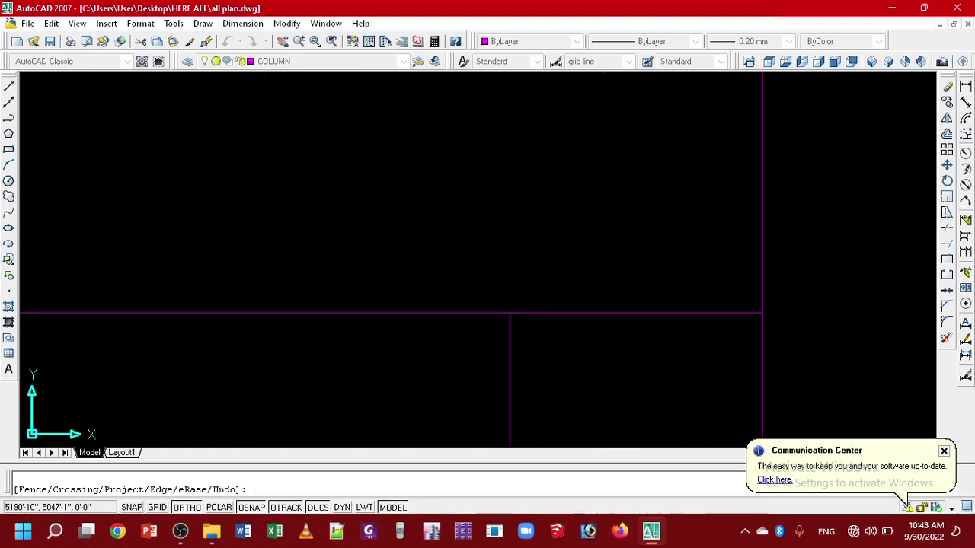
scroll(439, 352, down, 2)
scroll(439, 353, up, 2)
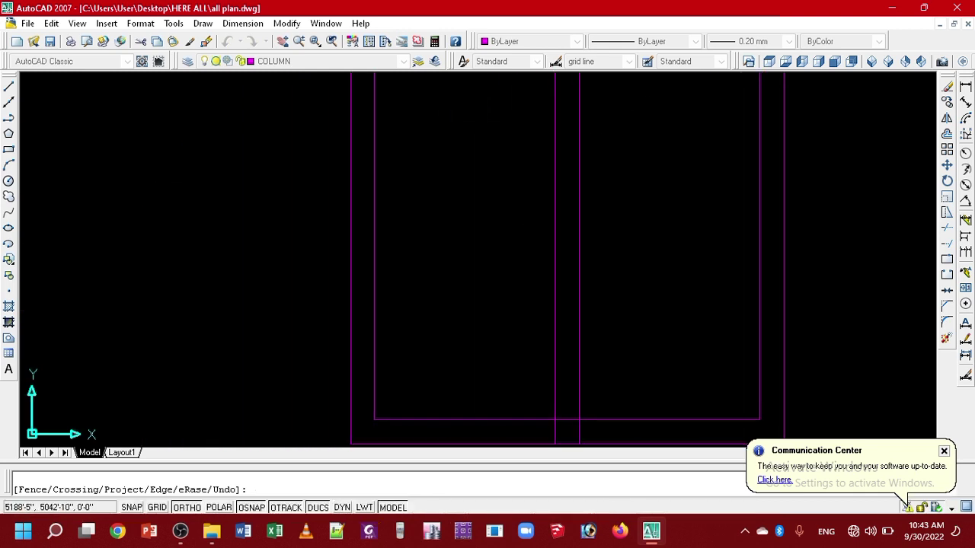
middle_drag(439, 352, 439, 252)
scroll(530, 284, up, 6)
click(598, 378)
click(526, 364)
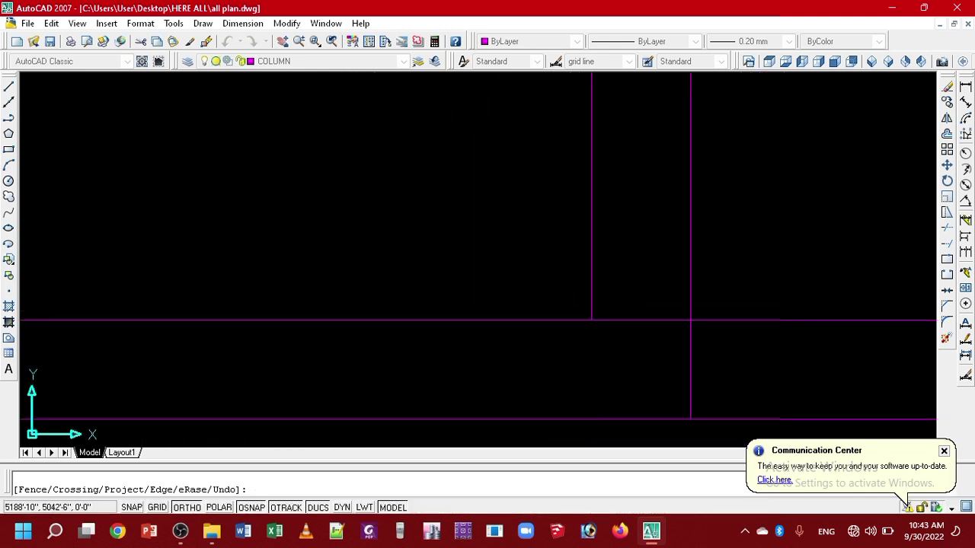
click(644, 320)
scroll(578, 305, down, 3)
mouse_move(645, 215)
middle_down()
mouse_move(559, 393)
mouse_move(542, 283)
mouse_move(492, 252)
middle_up()
key(Return)
scroll(519, 244, up, 2)
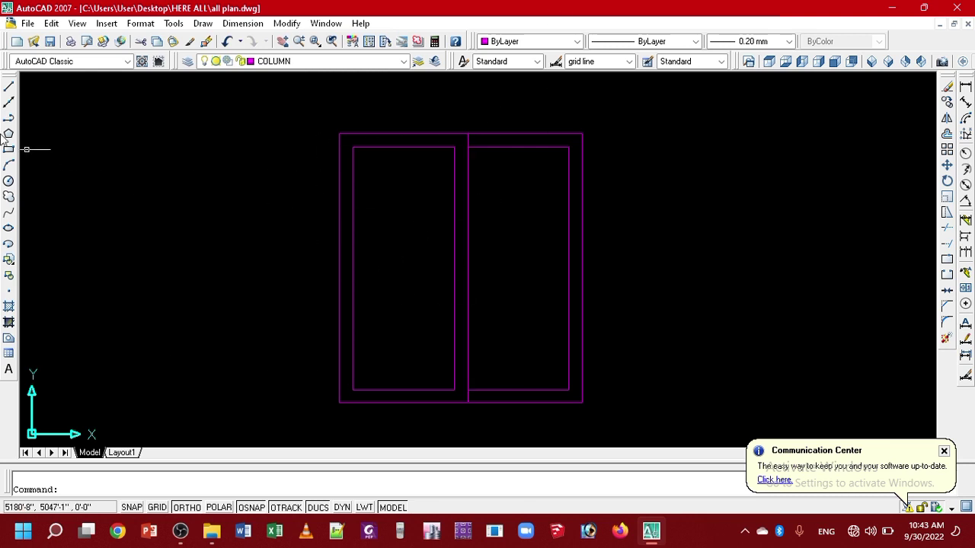
Save all the window lines as block WINDOW, redefining the existing WINDOW block.
click(614, 424)
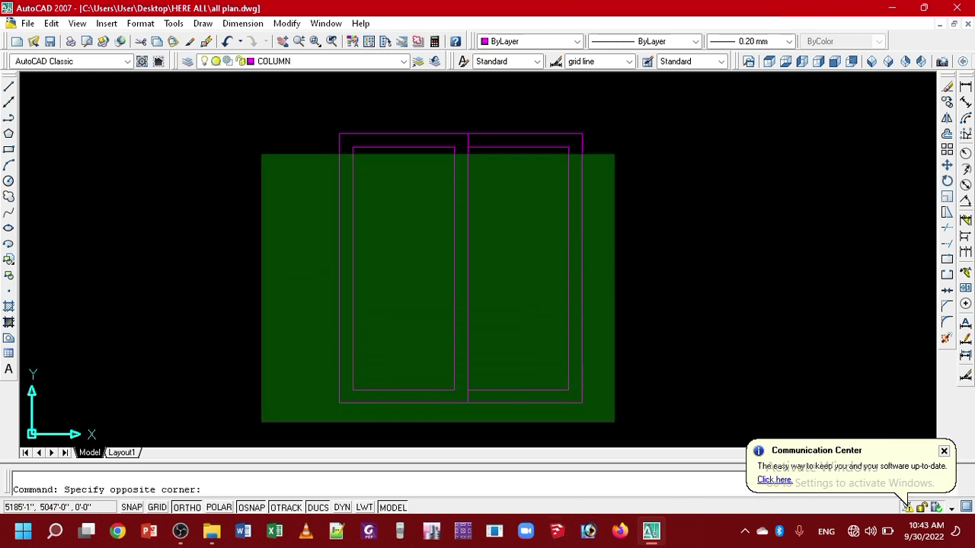
click(261, 113)
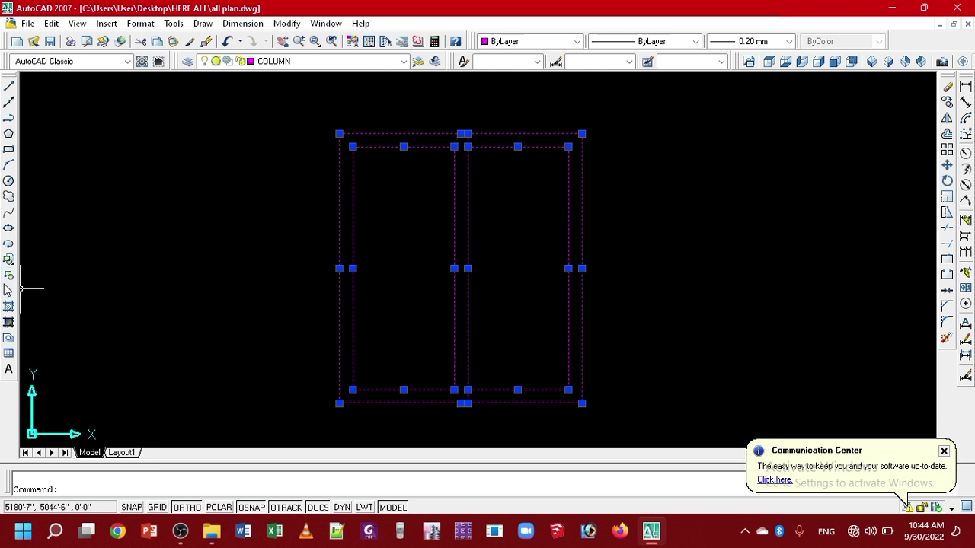
text(b)
key(Return)
text(WINDOW)
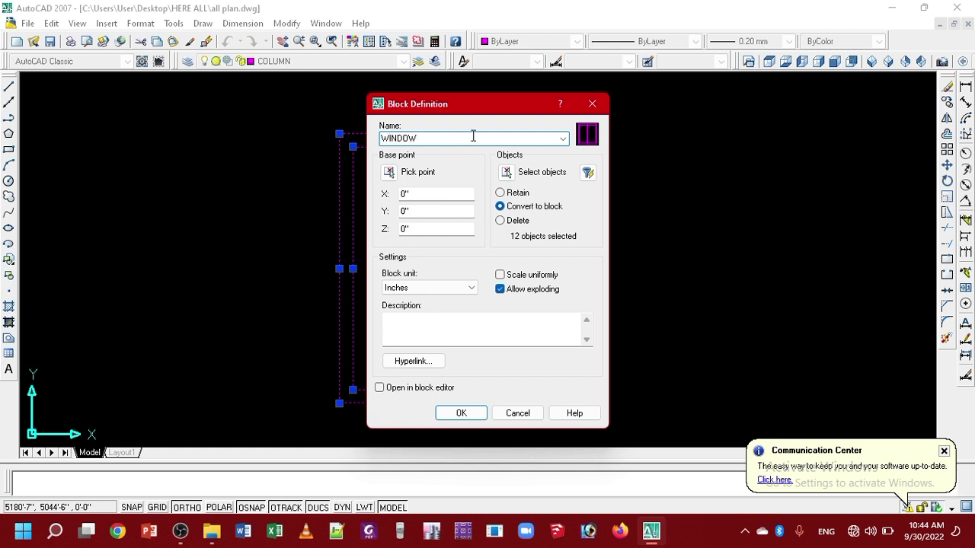
click(469, 419)
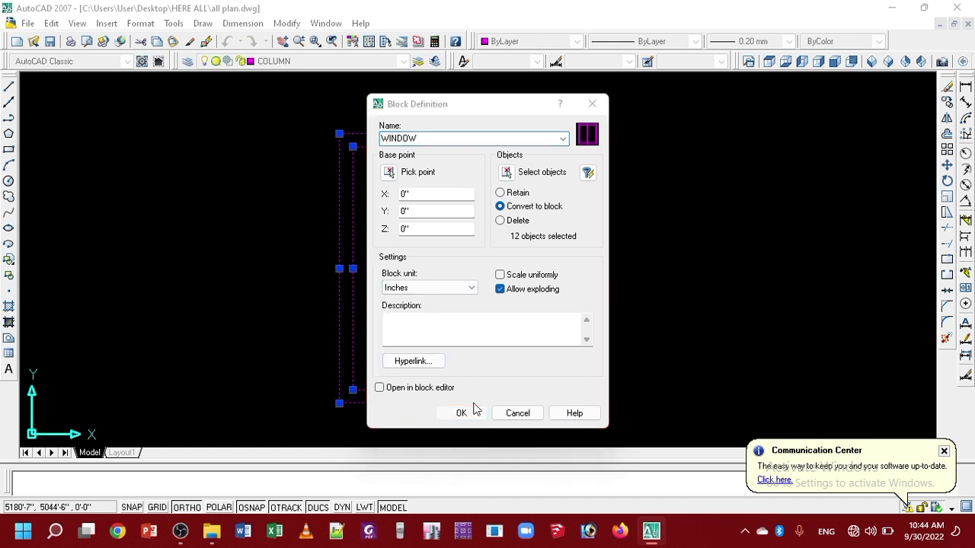
click(521, 311)
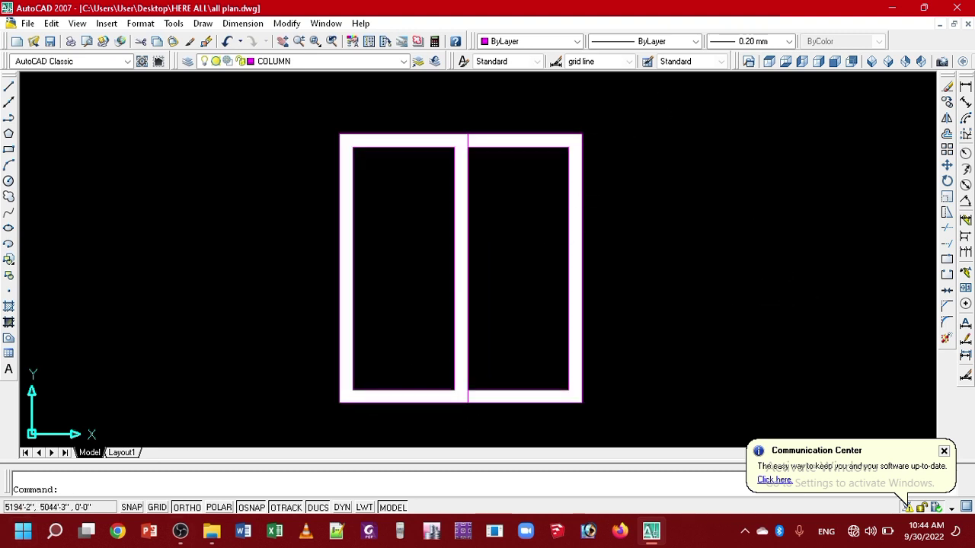
Select the two columns with a crossing window, then cancel the selection.
scroll(552, 236, down, 2)
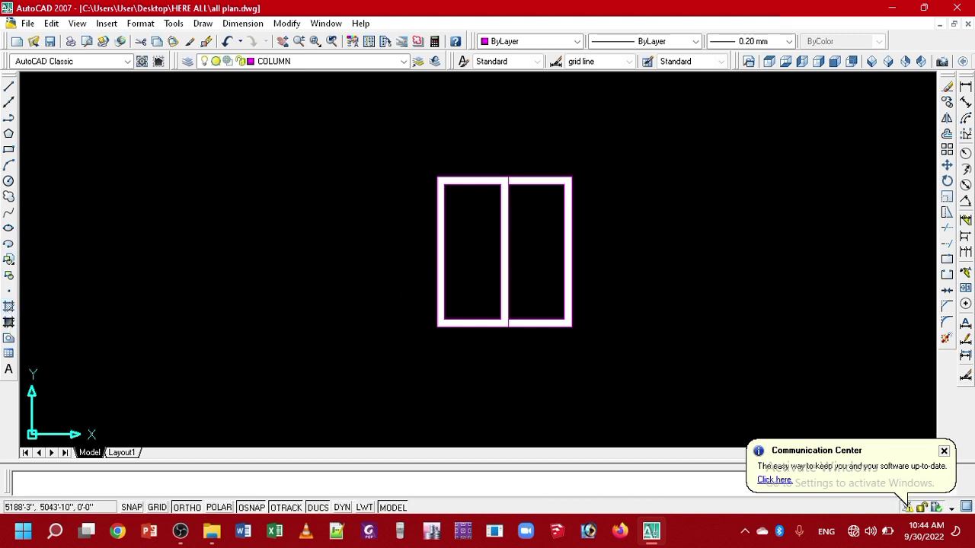
click(604, 349)
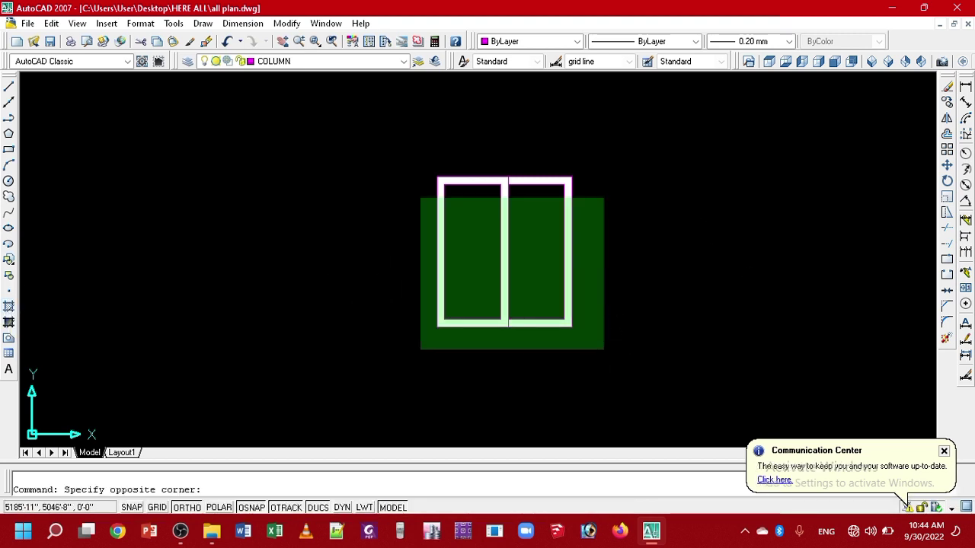
click(420, 198)
text(C)
key(Return)
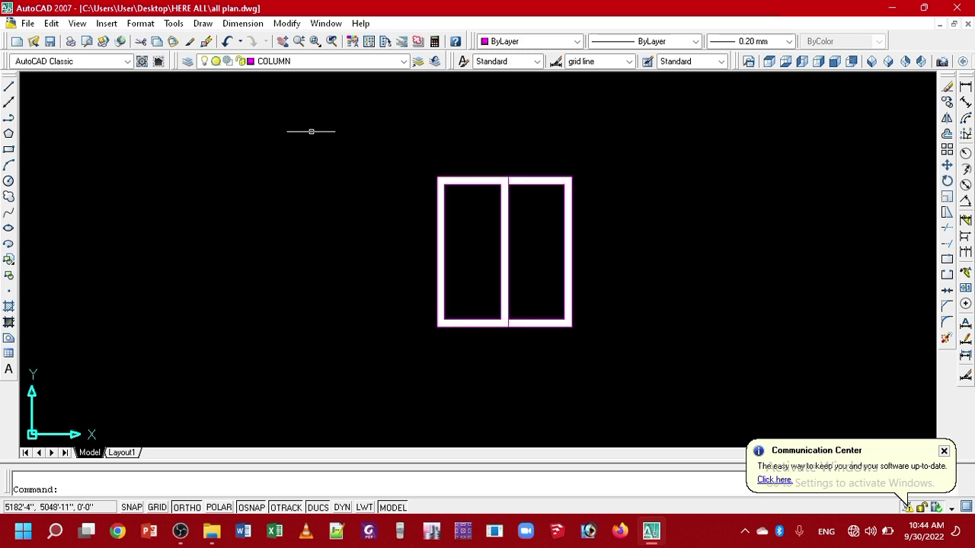
drag(560, 365, 371, 177)
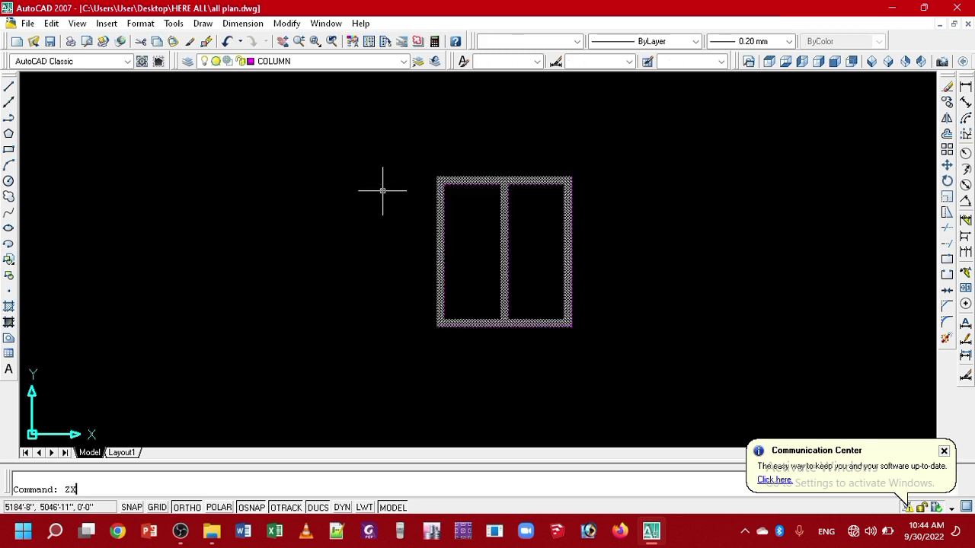
key(Escape)
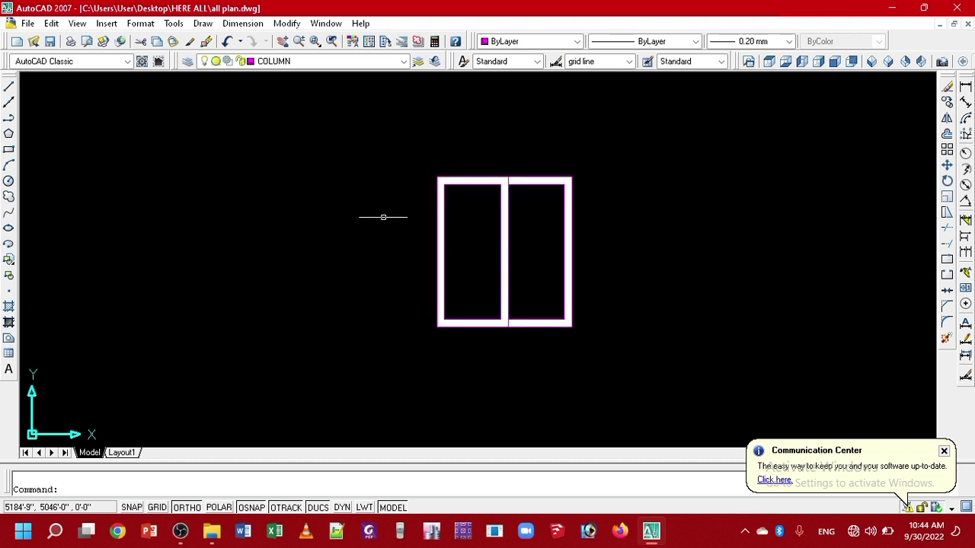
Explode the window rectangle into separate lines.
click(593, 350)
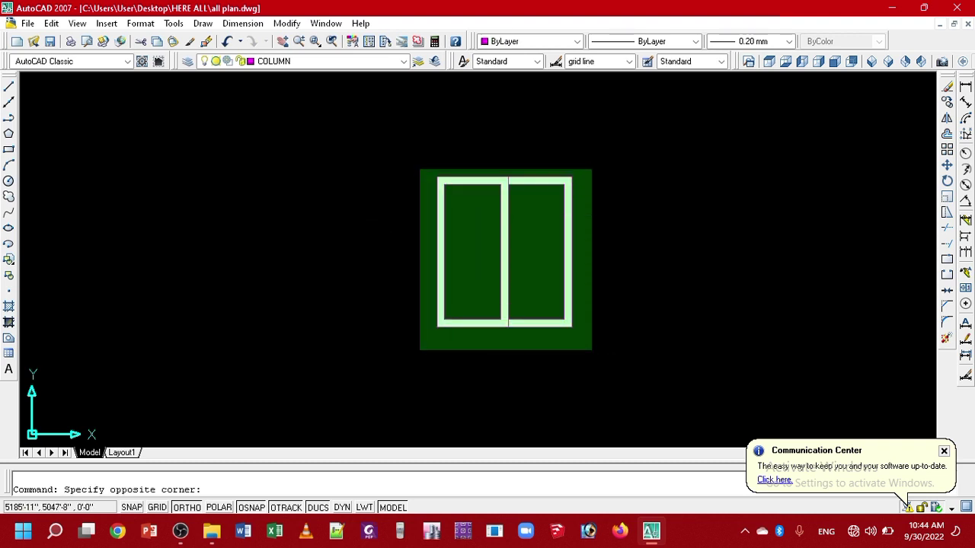
click(419, 169)
key(Return)
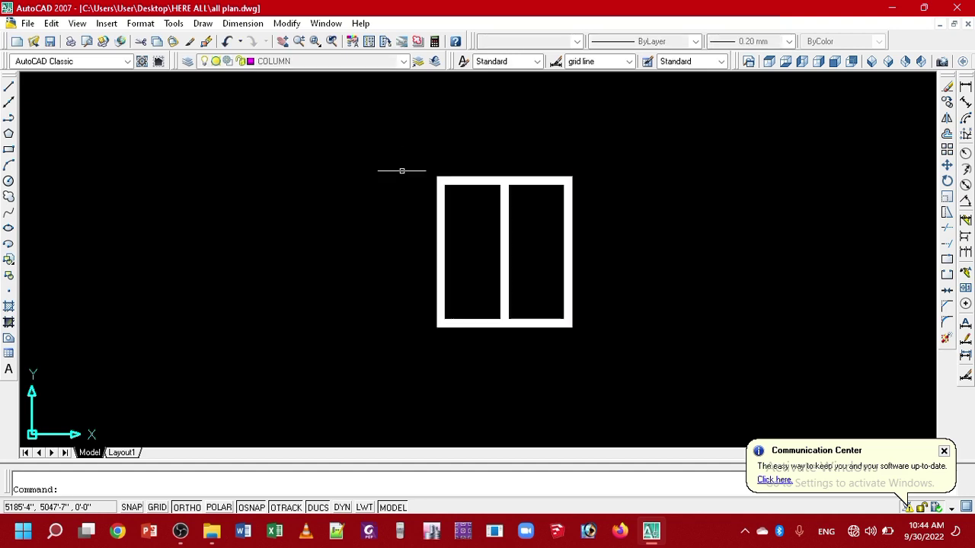
key(ctrl+a)
scroll(516, 174, up, 5)
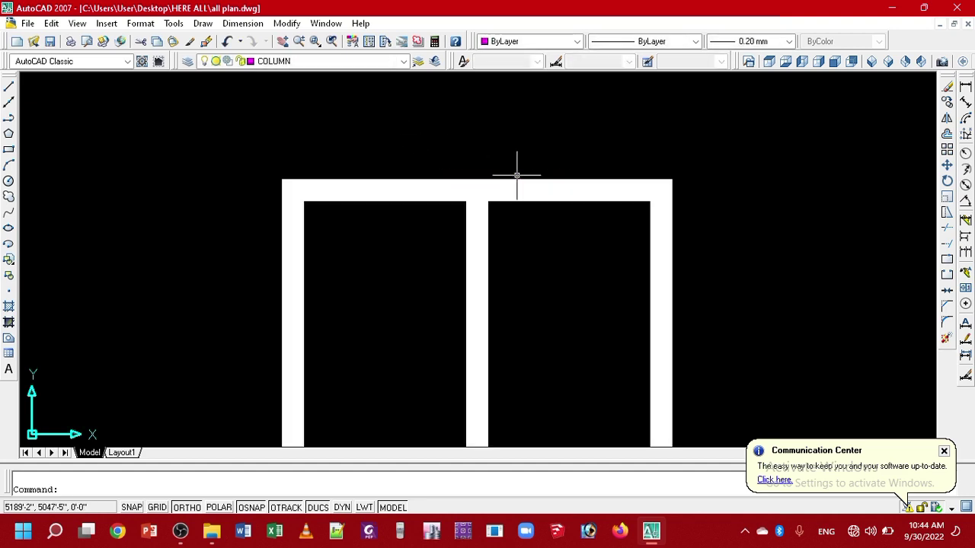
key(Escape)
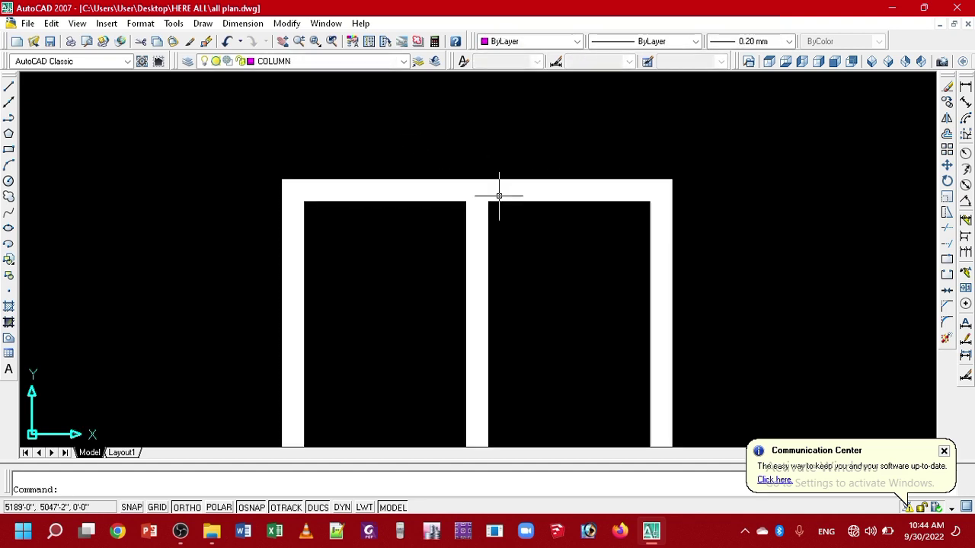
Delete the stray vertical line in the mullion and recentre the window drawing.
click(488, 186)
click(477, 191)
click(477, 191)
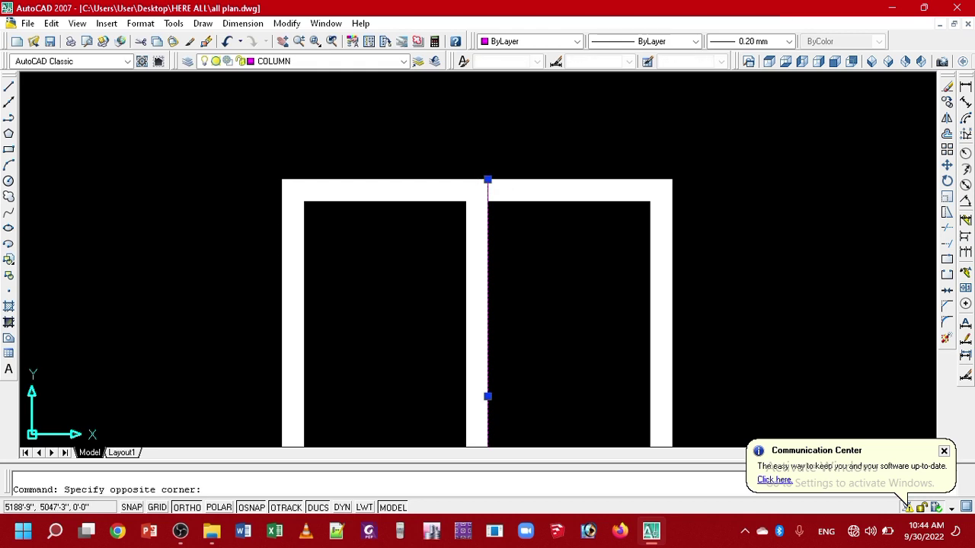
click(477, 192)
key(Delete)
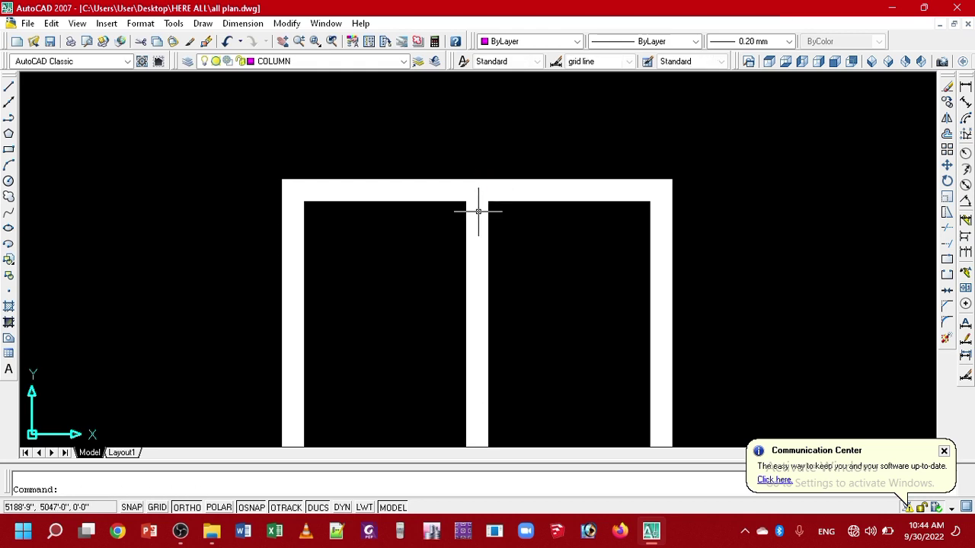
click(478, 211)
key(Escape)
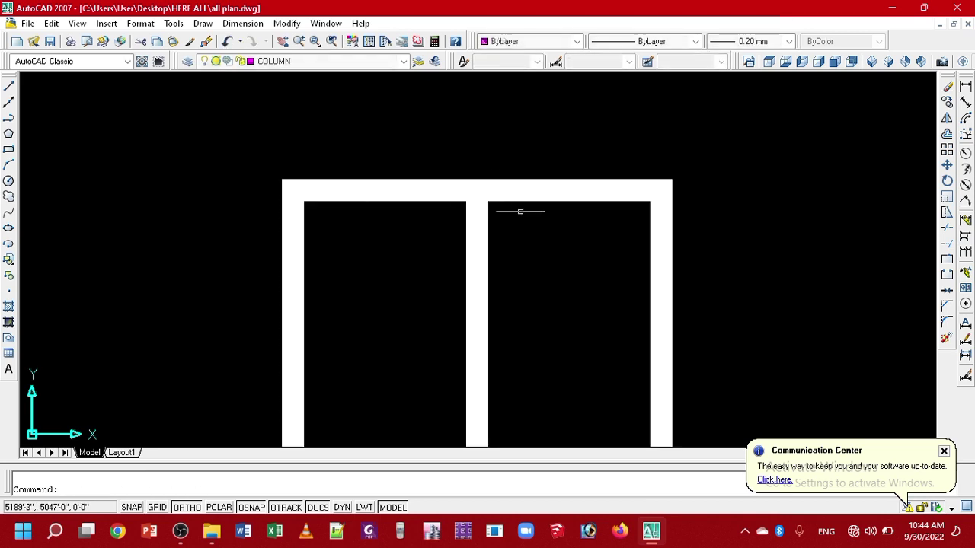
click(535, 191)
key(Escape)
scroll(605, 202, down, 3)
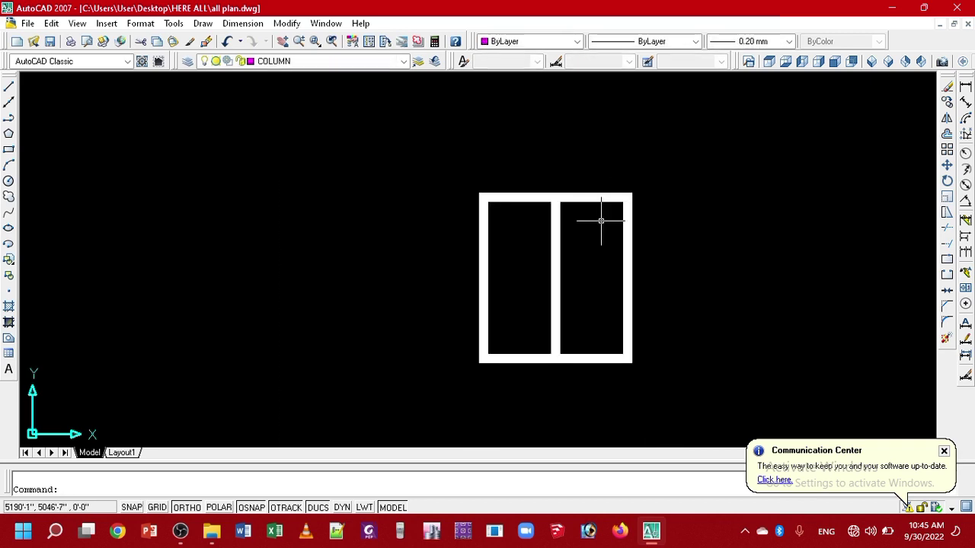
middle_drag(601, 221, 528, 76)
middle_drag(496, 193, 505, 254)
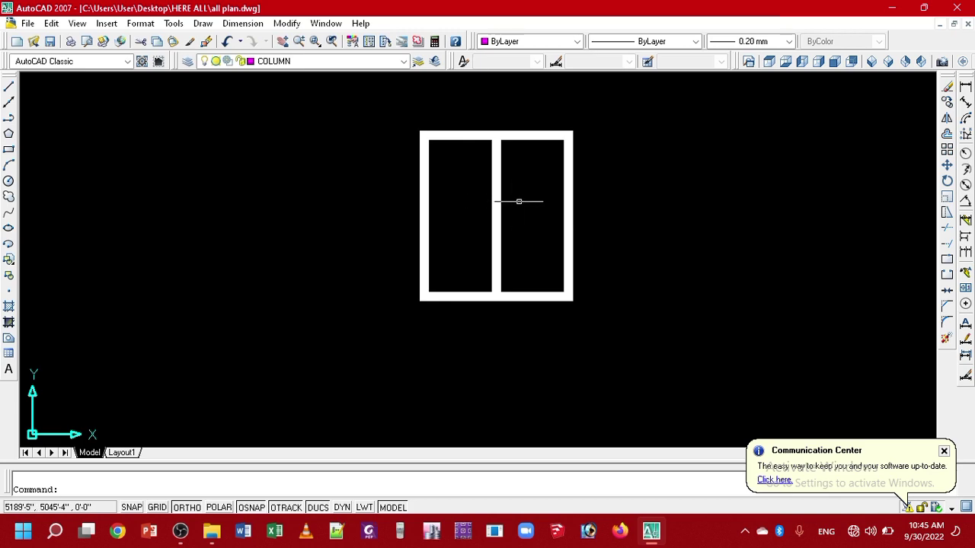
middle_drag(518, 222, 473, 258)
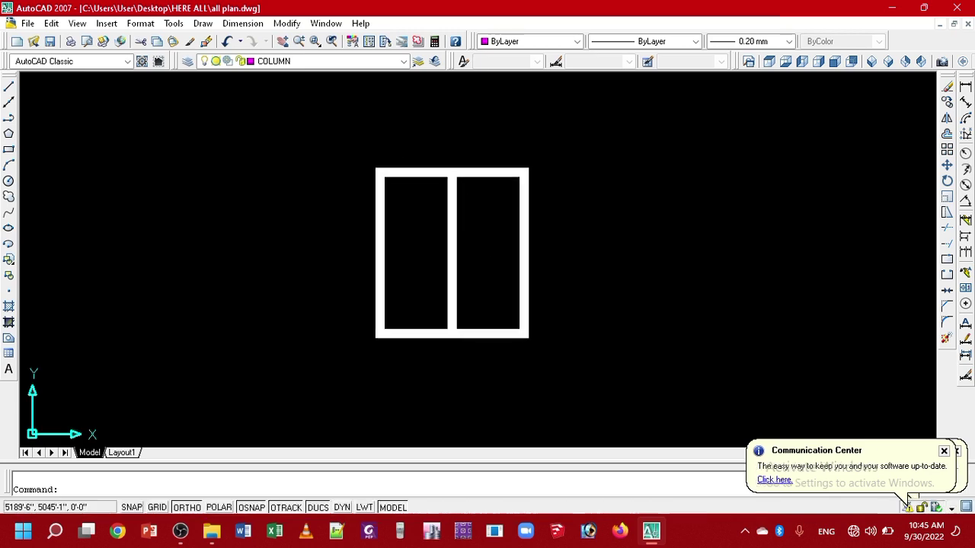
click(8, 307)
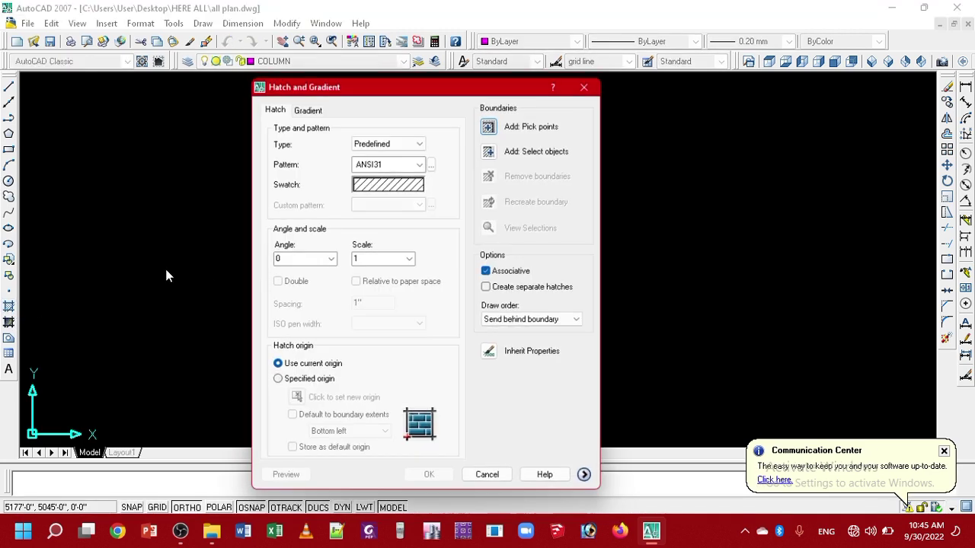
click(492, 128)
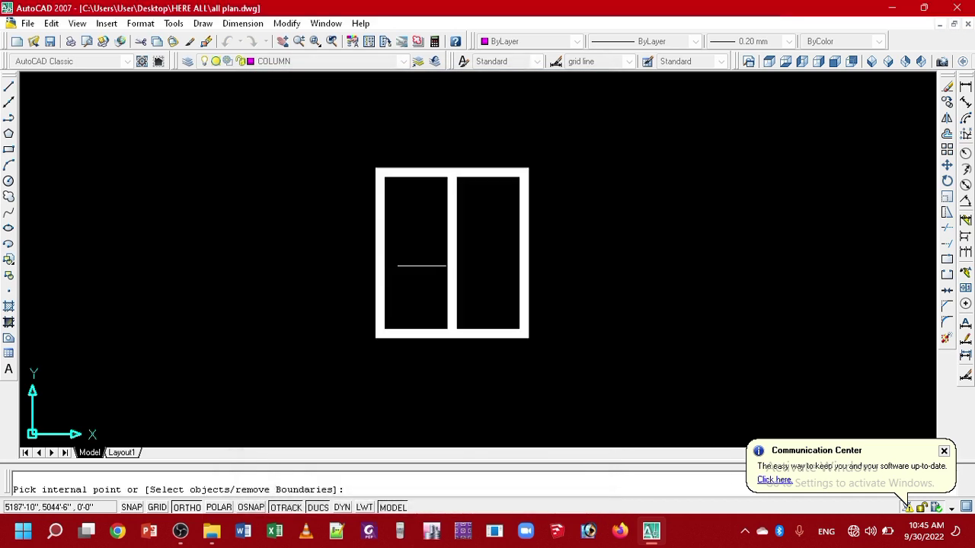
click(406, 262)
scroll(446, 264, up, 5)
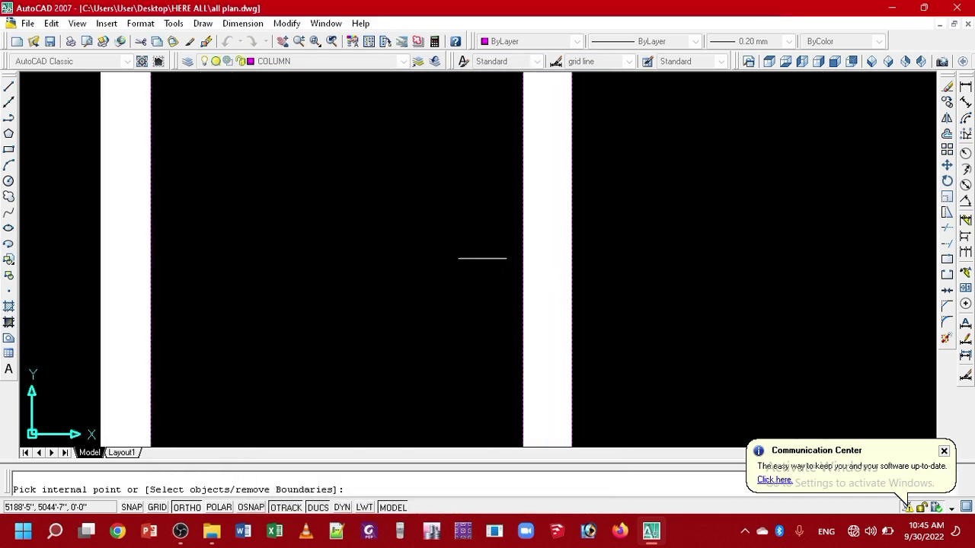
middle_drag(502, 218, 482, 403)
scroll(450, 322, down, 2)
scroll(450, 322, down, 2)
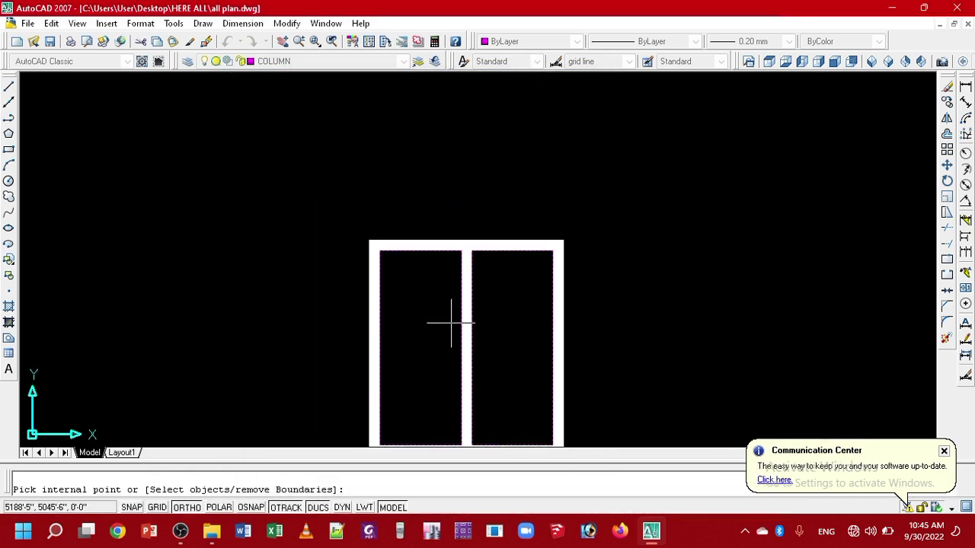
scroll(406, 231, up, 3)
key(Return)
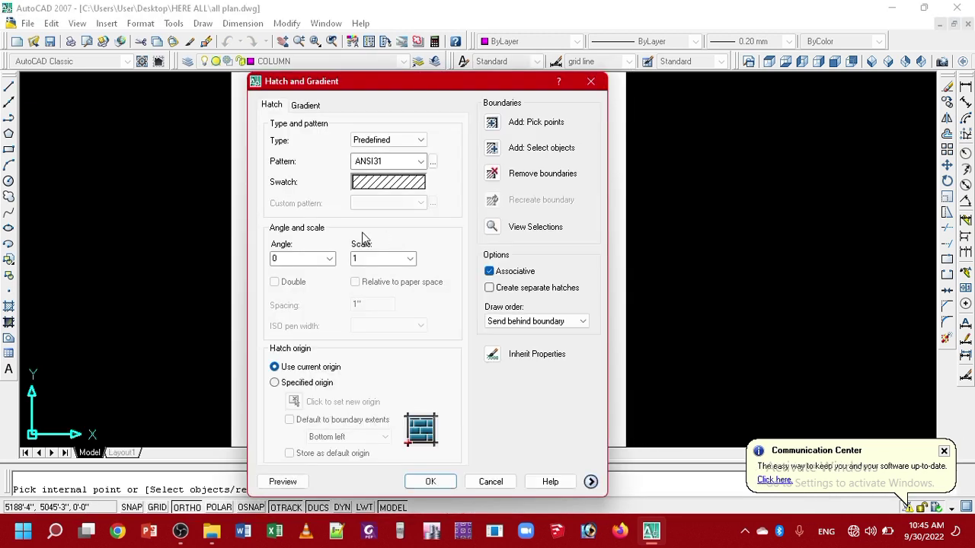
click(401, 186)
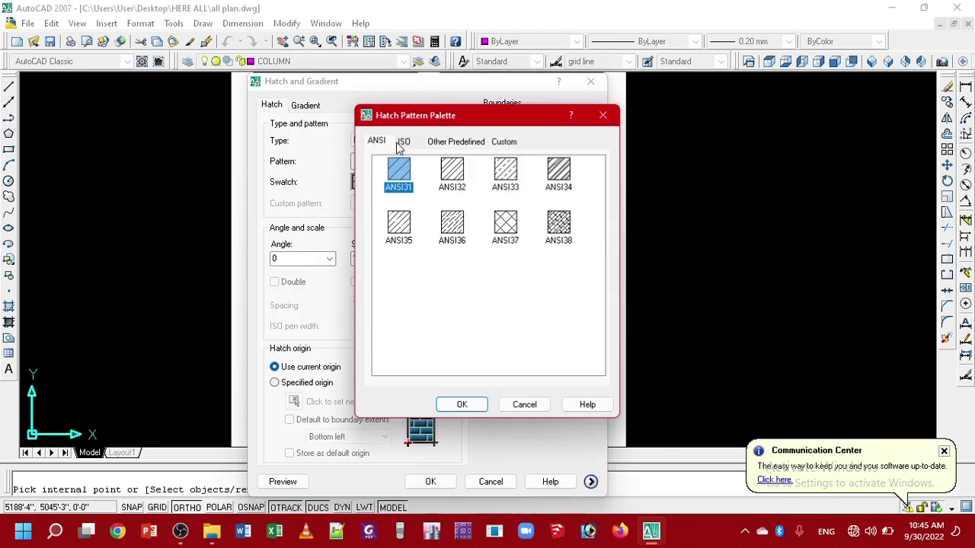
click(455, 140)
click(396, 176)
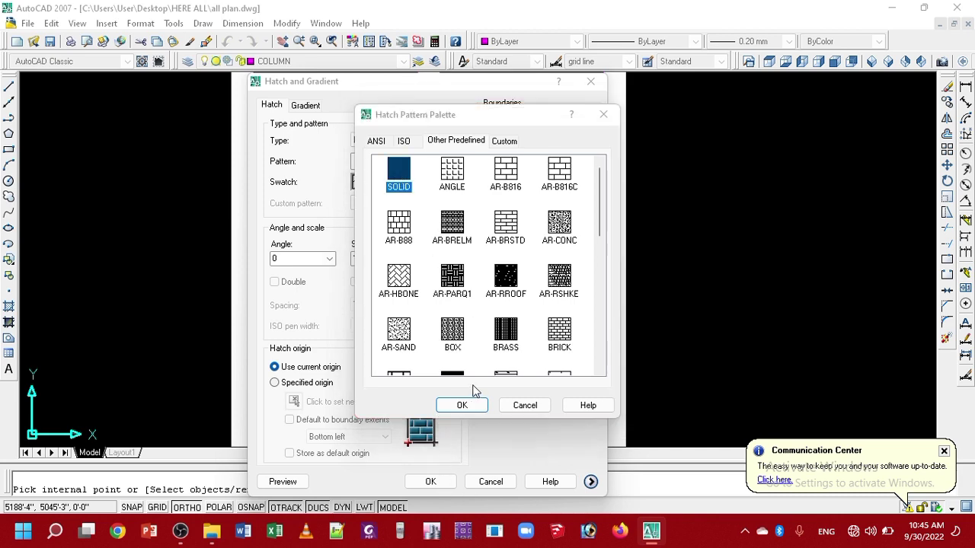
click(462, 405)
click(401, 181)
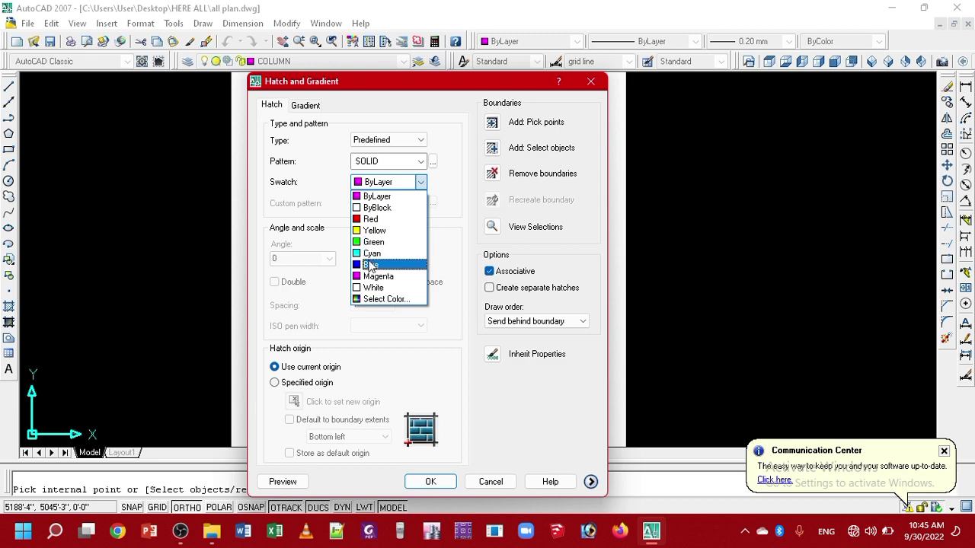
click(370, 265)
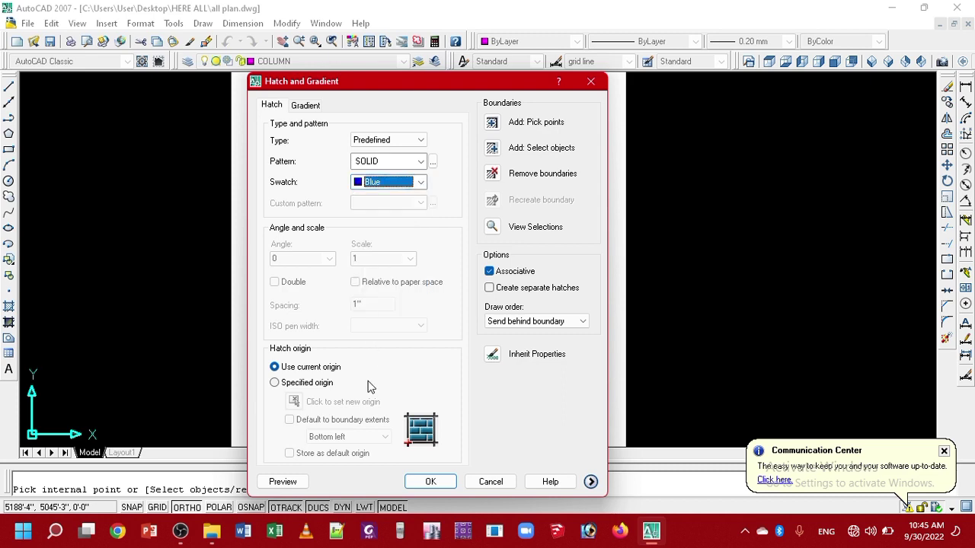
click(430, 481)
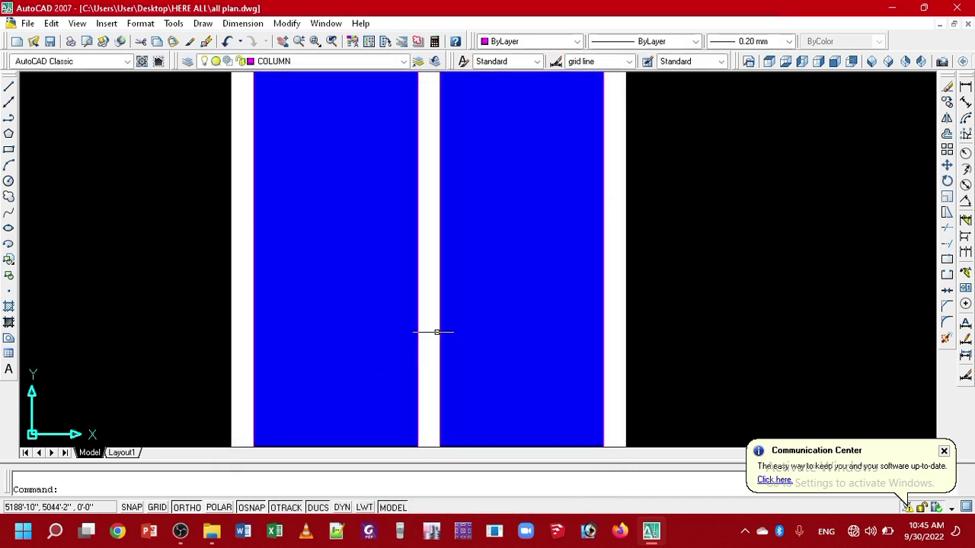
scroll(512, 263, down, 3)
key(Return)
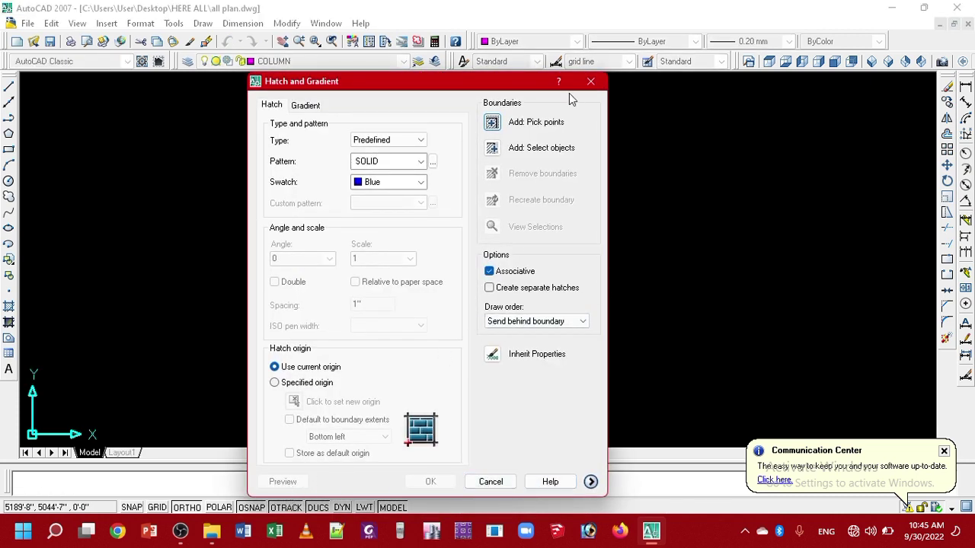
click(590, 82)
middle_drag(599, 290, 557, 264)
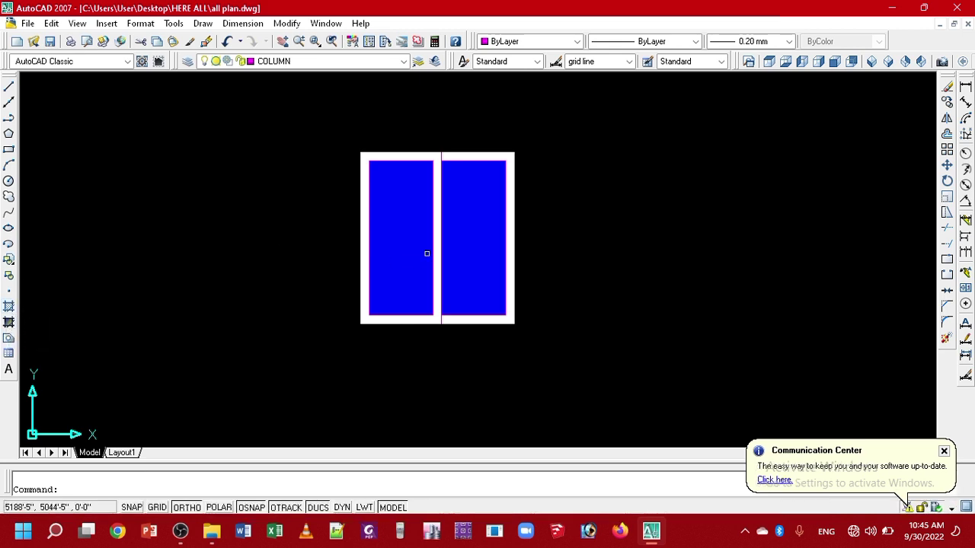
click(397, 229)
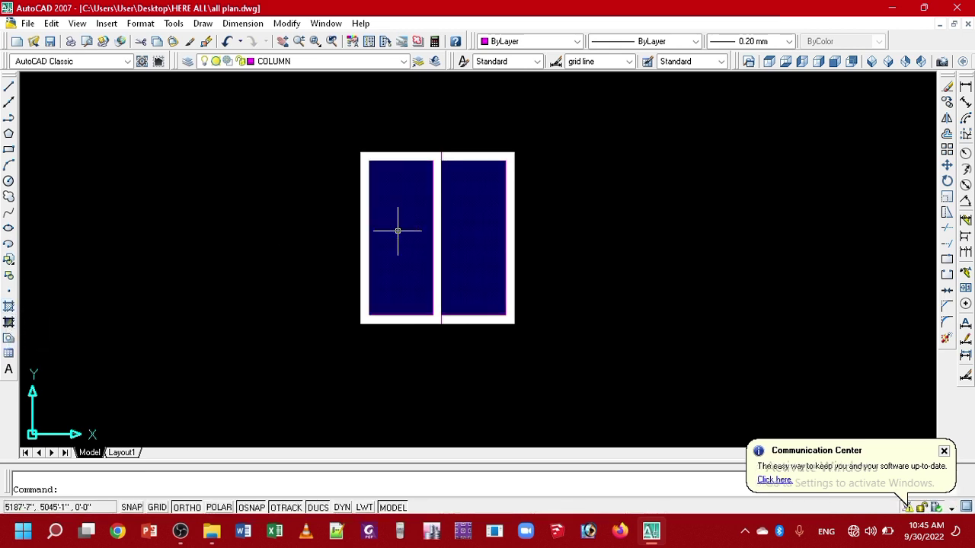
key(Delete)
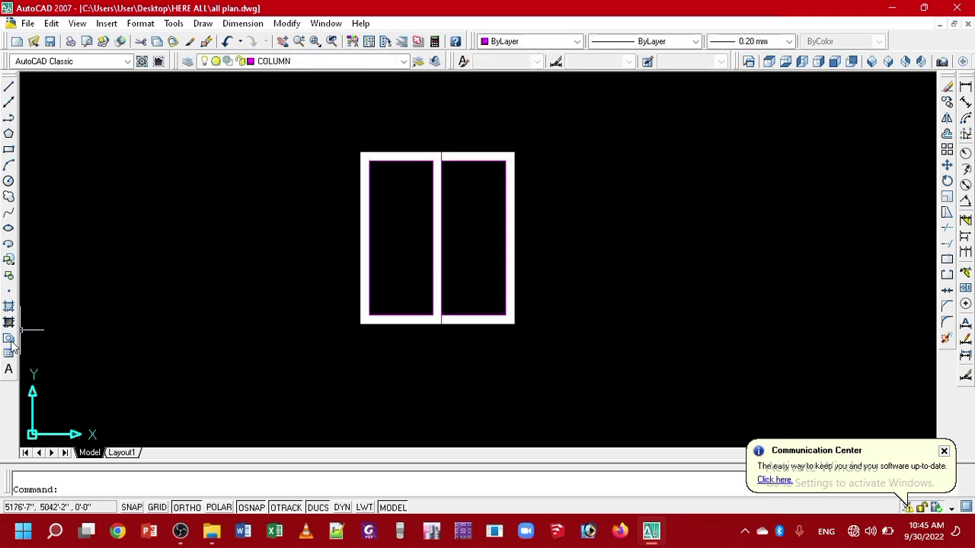
Set up a two-colour gradient running from yellow to dark red.
click(10, 323)
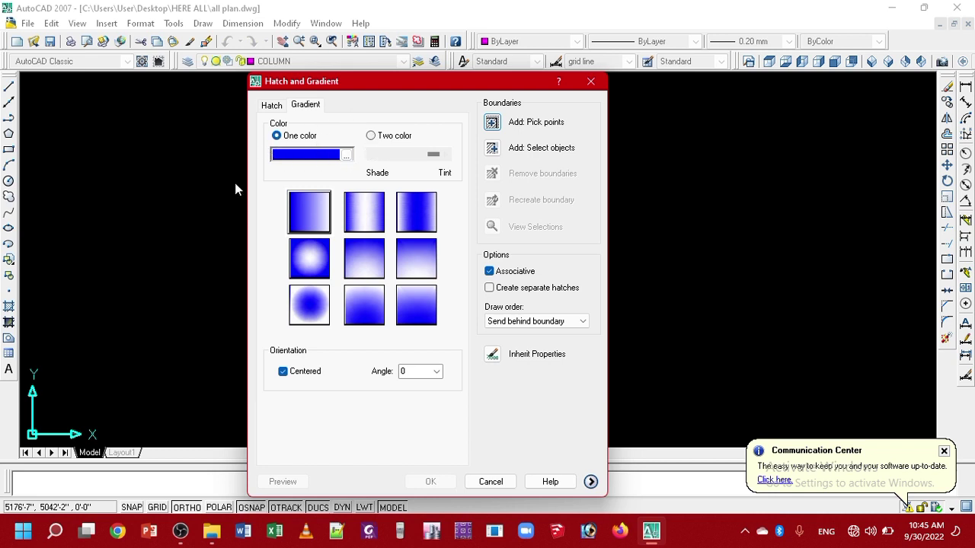
click(371, 136)
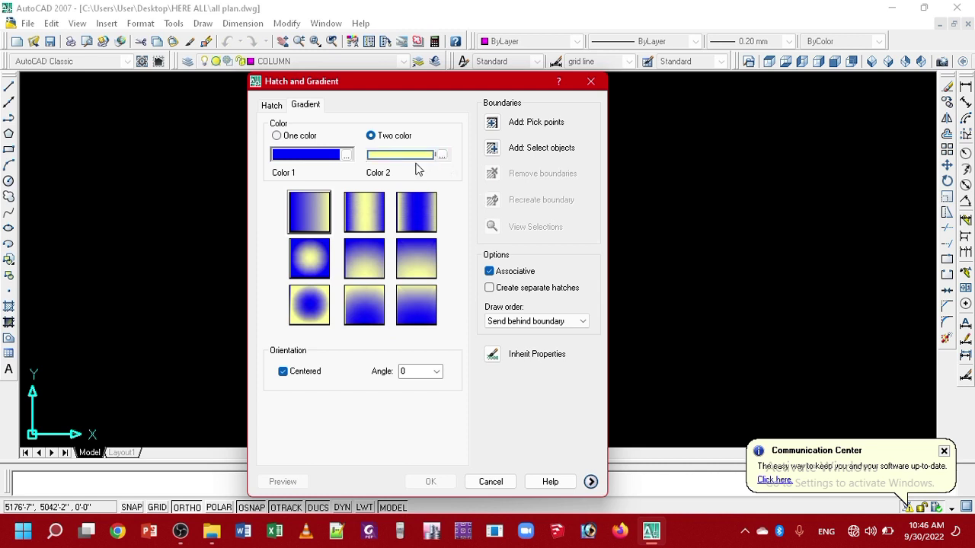
click(442, 155)
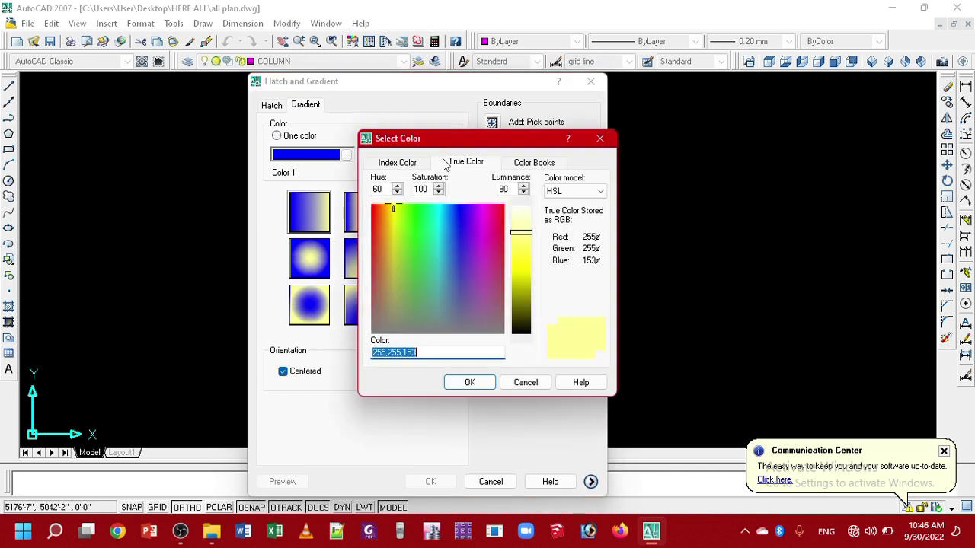
mouse_move(441, 248)
mouse_down()
mouse_move(447, 261)
mouse_move(501, 210)
mouse_up()
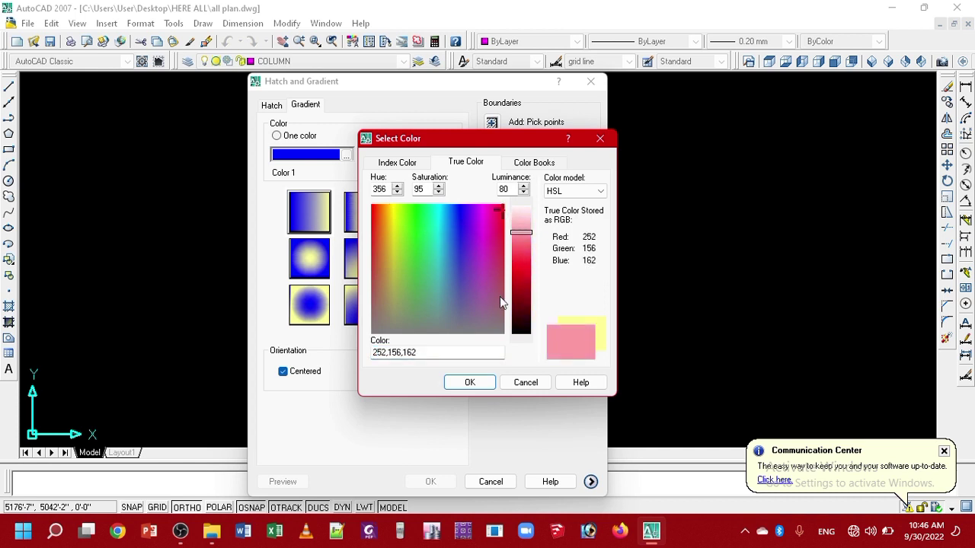
drag(522, 266, 523, 296)
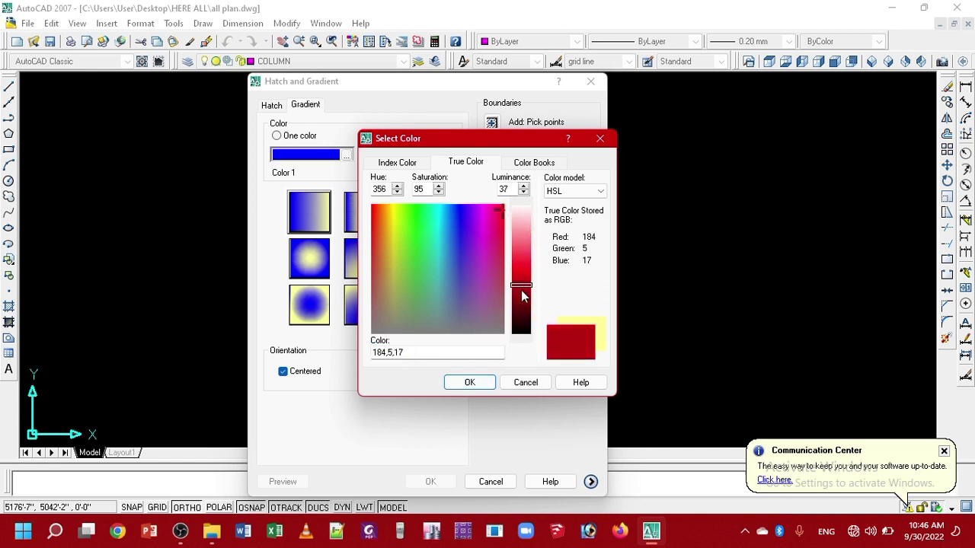
click(455, 386)
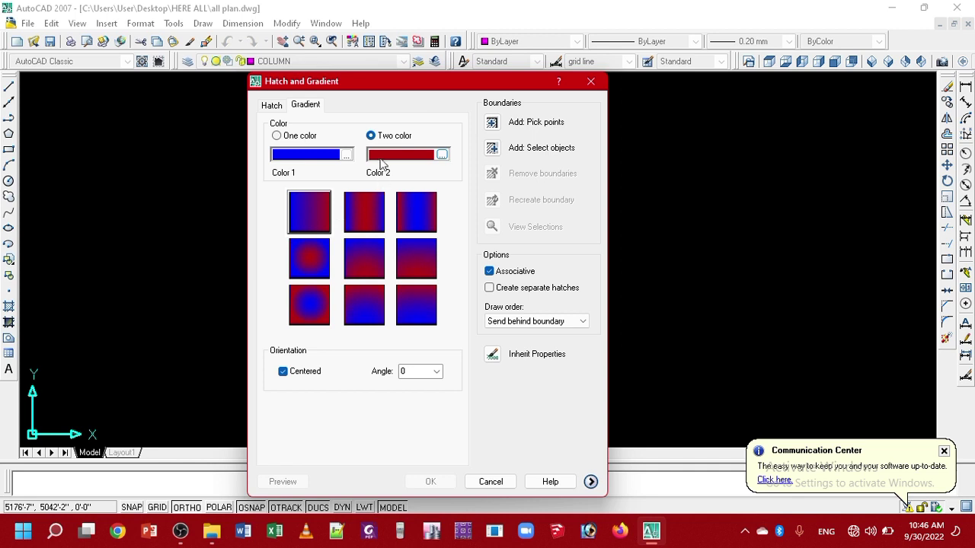
click(346, 155)
drag(394, 220, 393, 206)
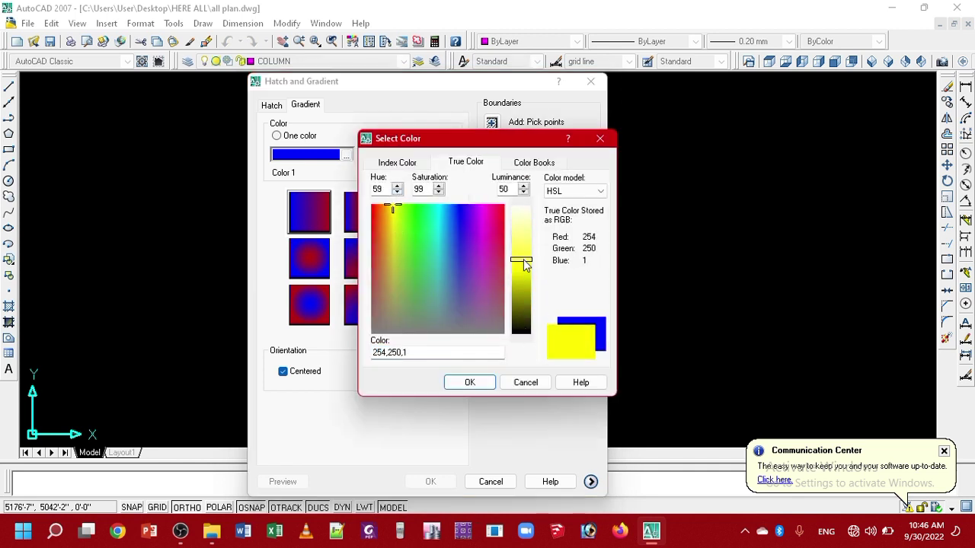
drag(523, 264, 522, 276)
click(469, 383)
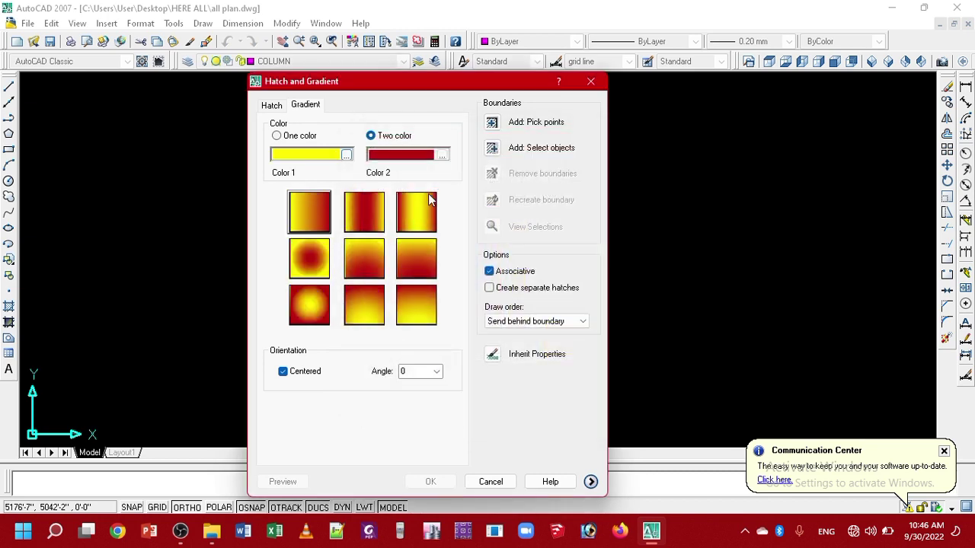
Pick both glass panes, preview the gradient fill and accept it.
click(509, 129)
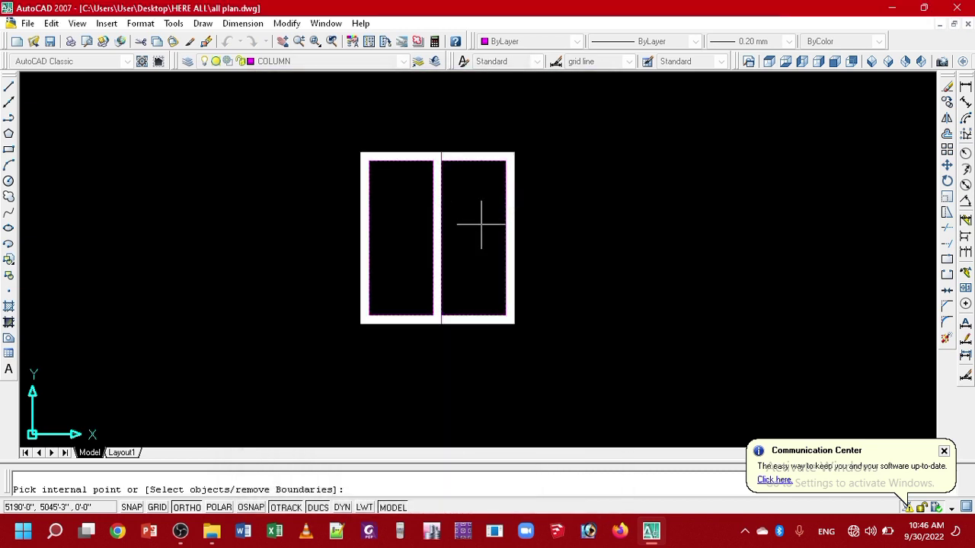
key(Return)
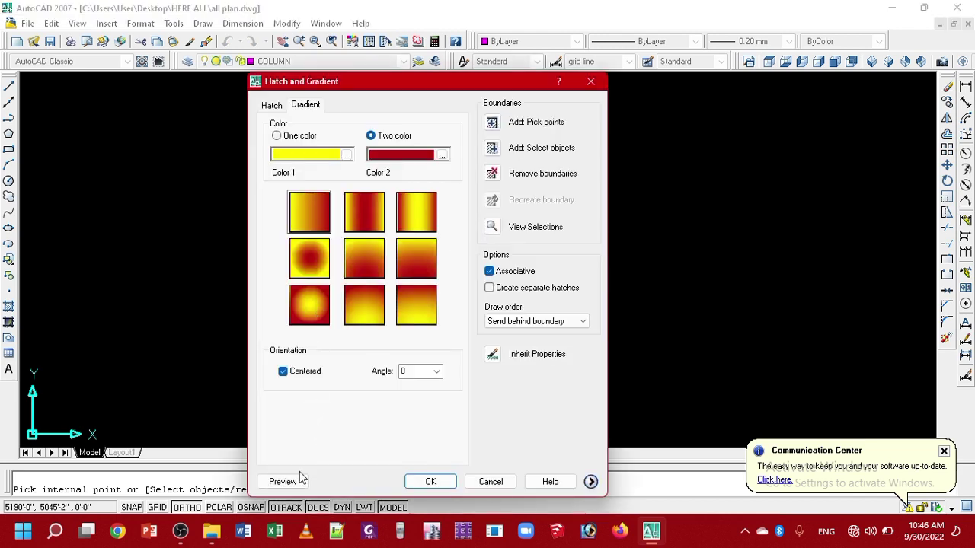
click(284, 481)
right_click(598, 220)
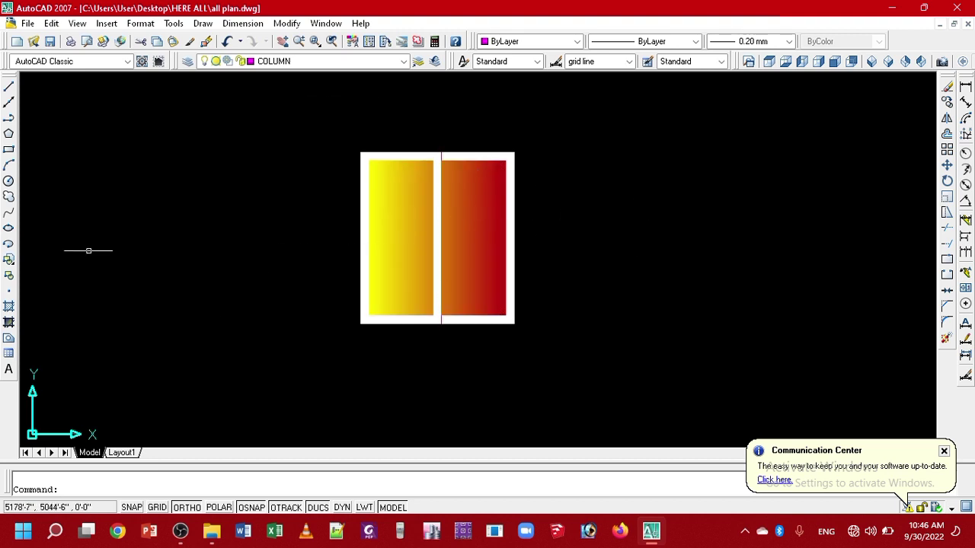
Cancel a misplaced text box and pan the view to show space below the window.
click(9, 370)
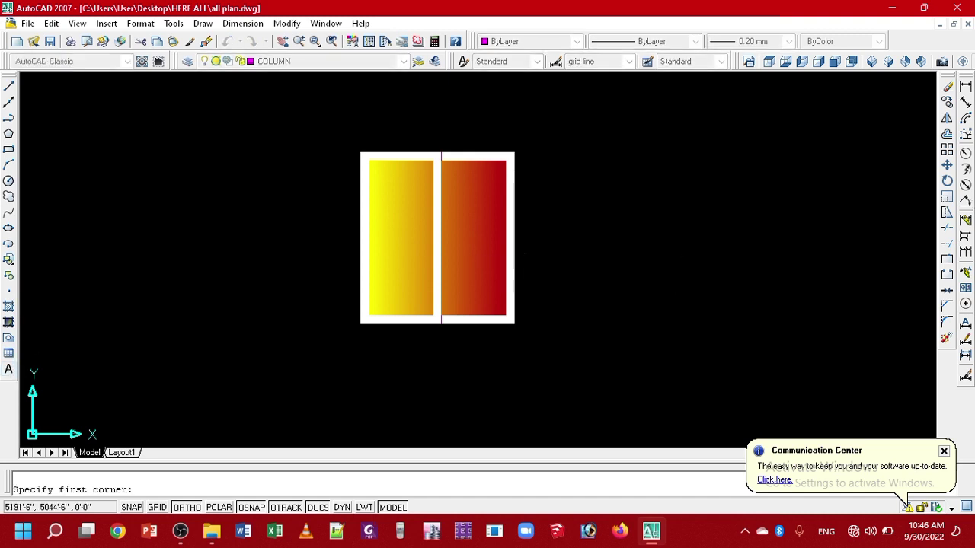
mouse_move(633, 257)
middle_down()
mouse_move(564, 275)
mouse_move(439, 285)
middle_up()
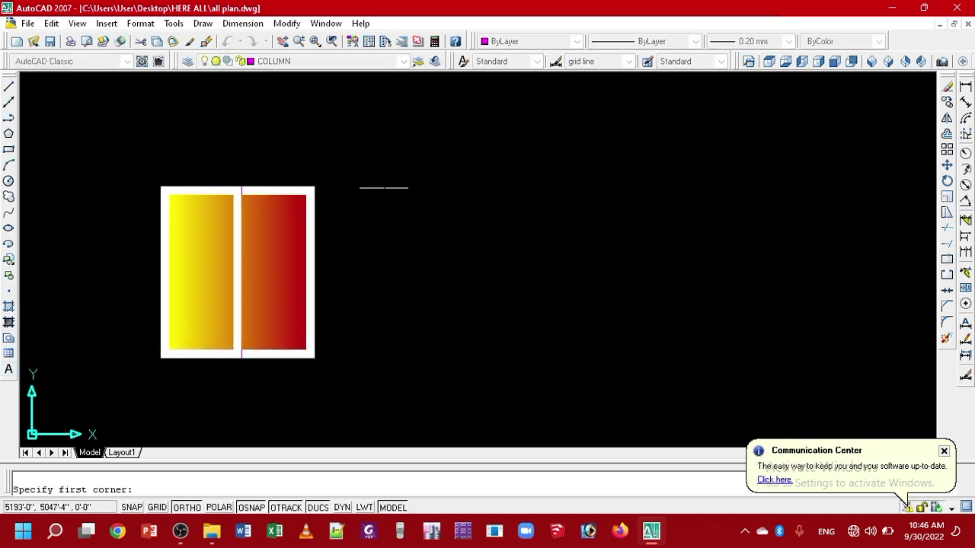
click(409, 186)
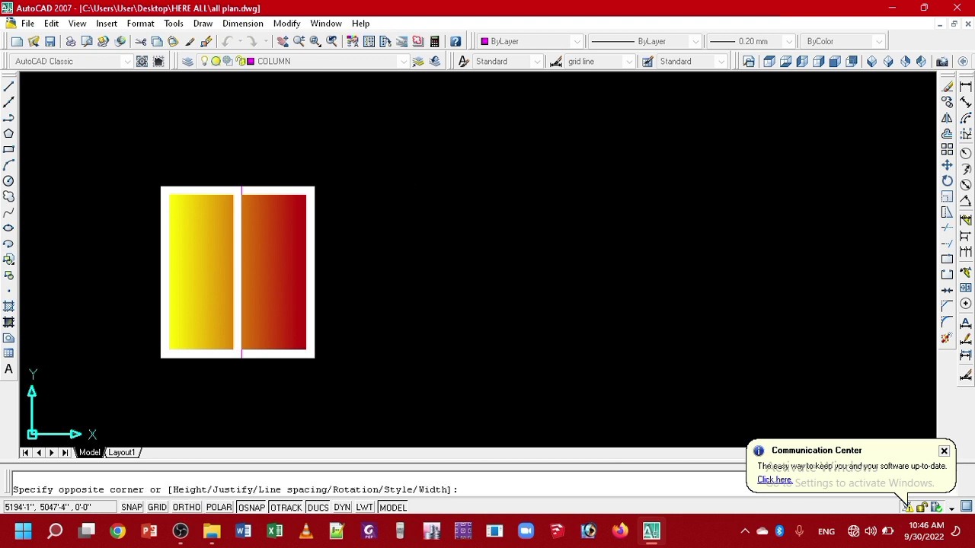
key(Escape)
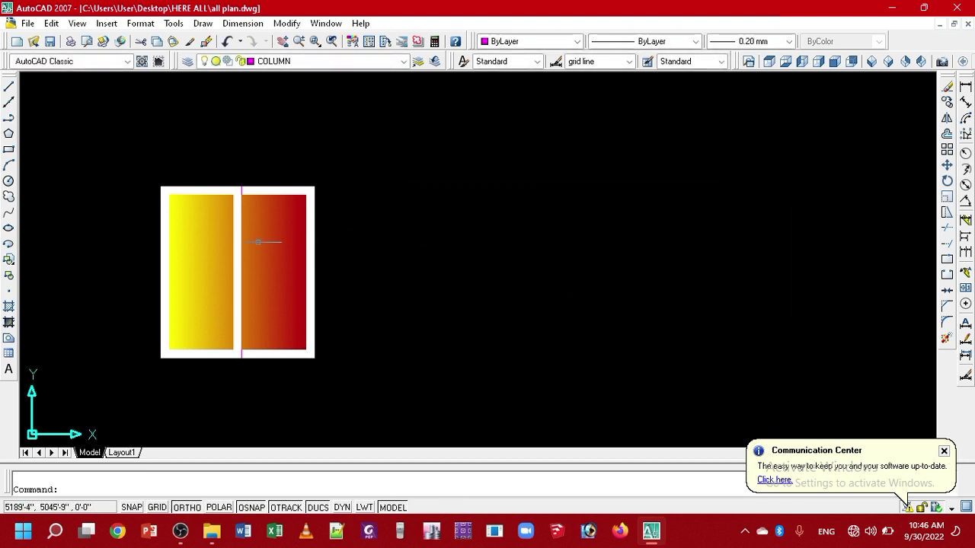
scroll(205, 250, up, 2)
scroll(439, 220, down, 2)
mouse_move(440, 220)
middle_down()
mouse_move(515, 124)
mouse_move(464, 203)
middle_up()
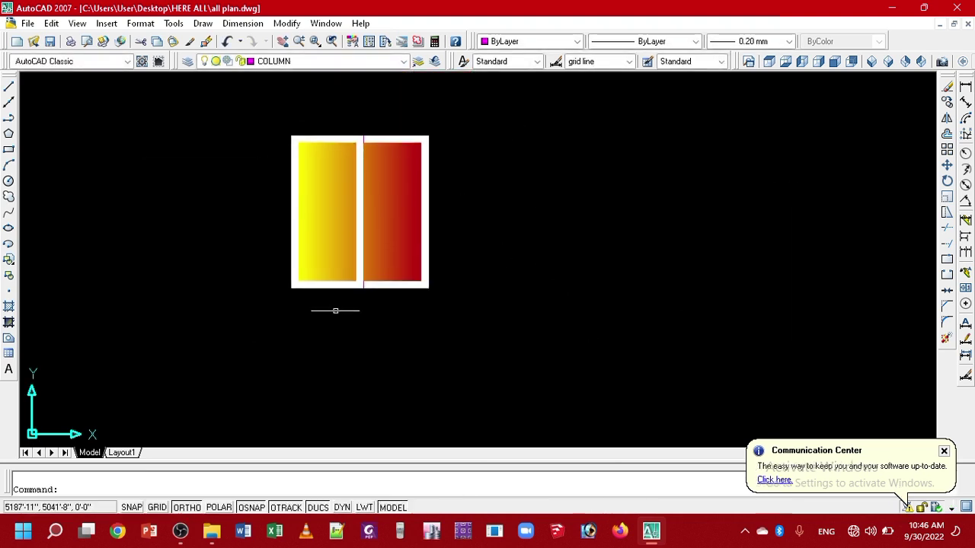
scroll(337, 311, up, 2)
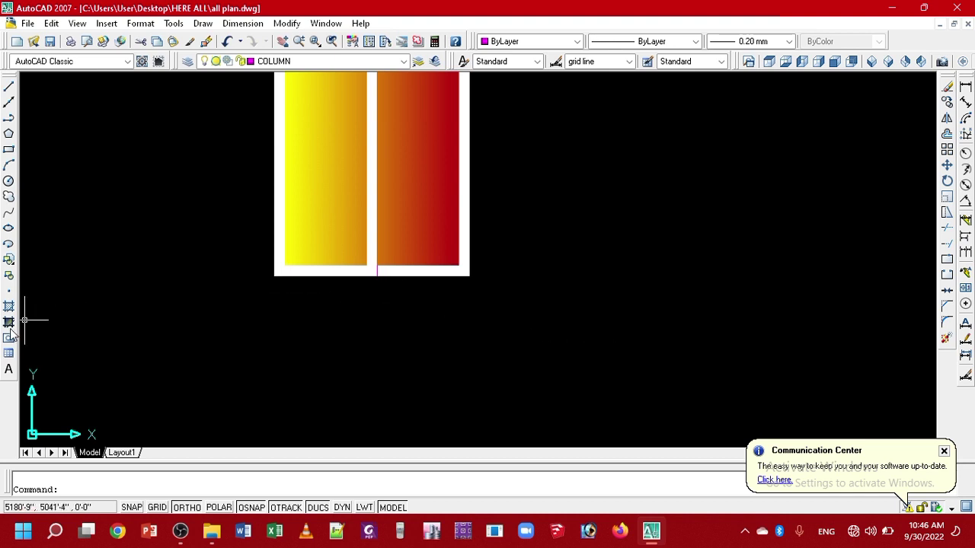
Place a bold magenta WINDOW label, 10" high, in a text box below the window.
click(9, 370)
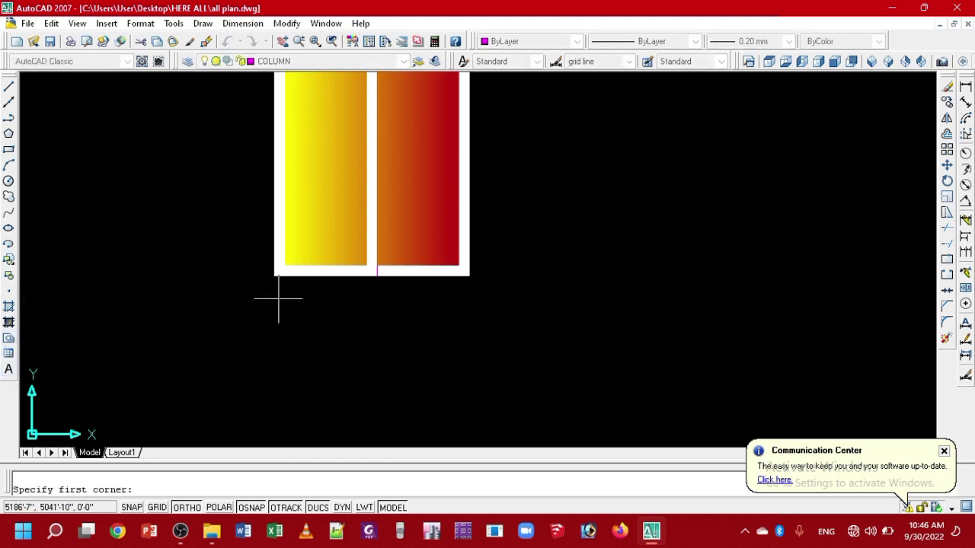
click(278, 299)
click(470, 380)
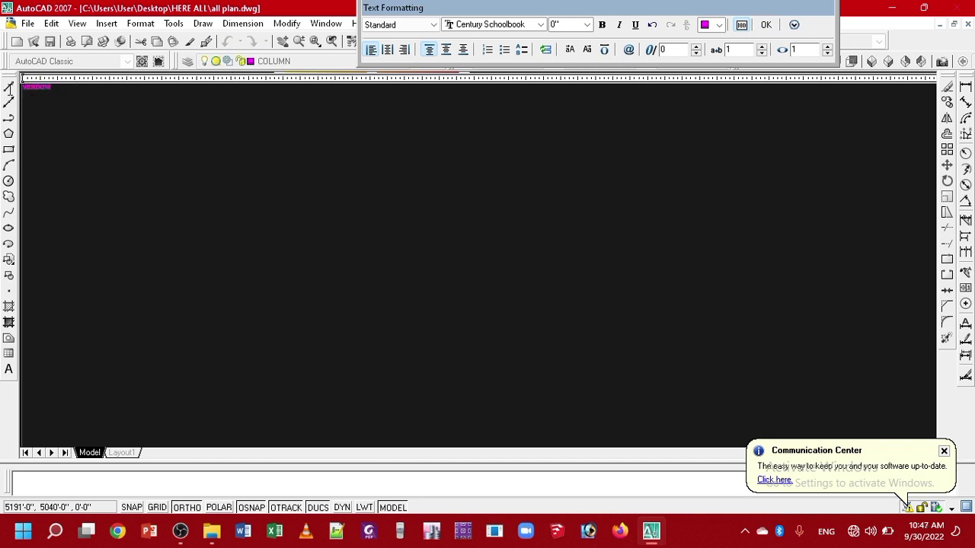
click(562, 27)
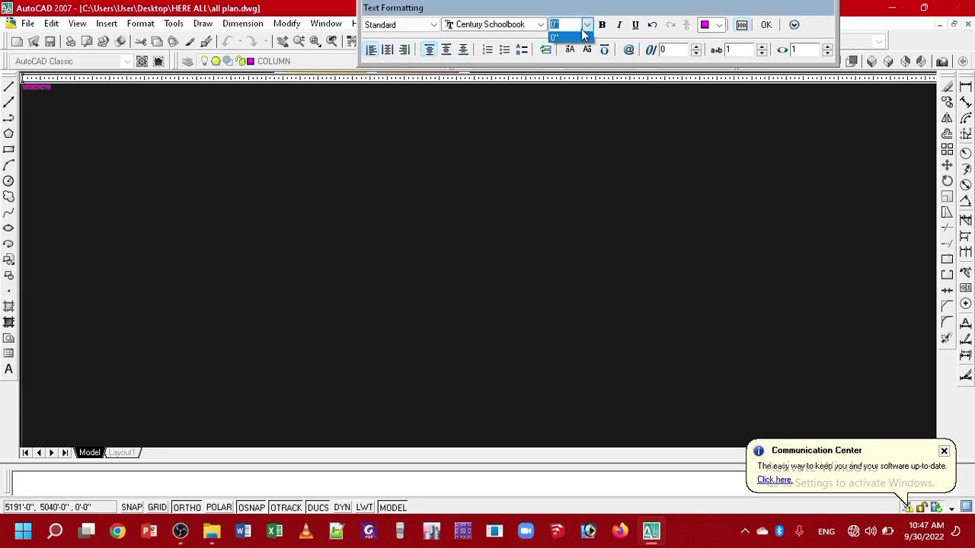
text(10)
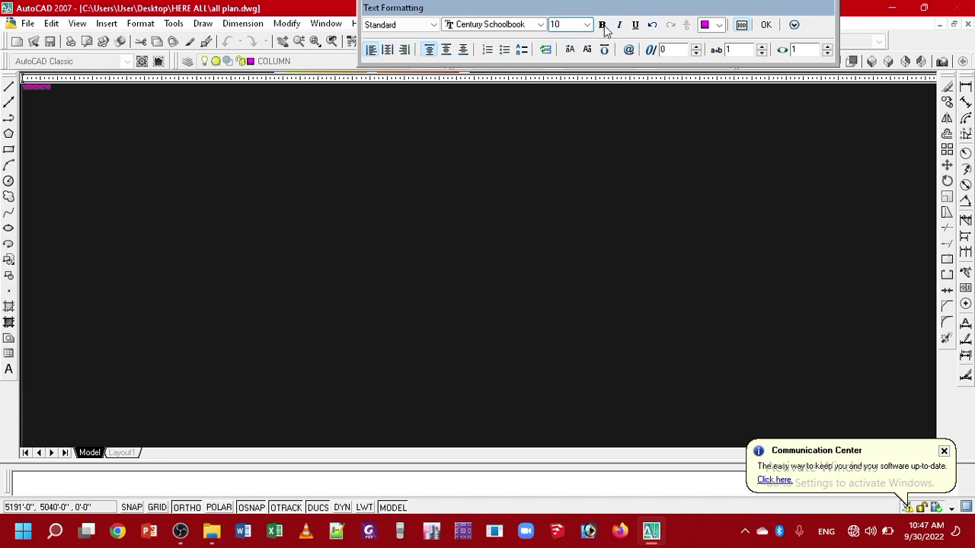
click(602, 26)
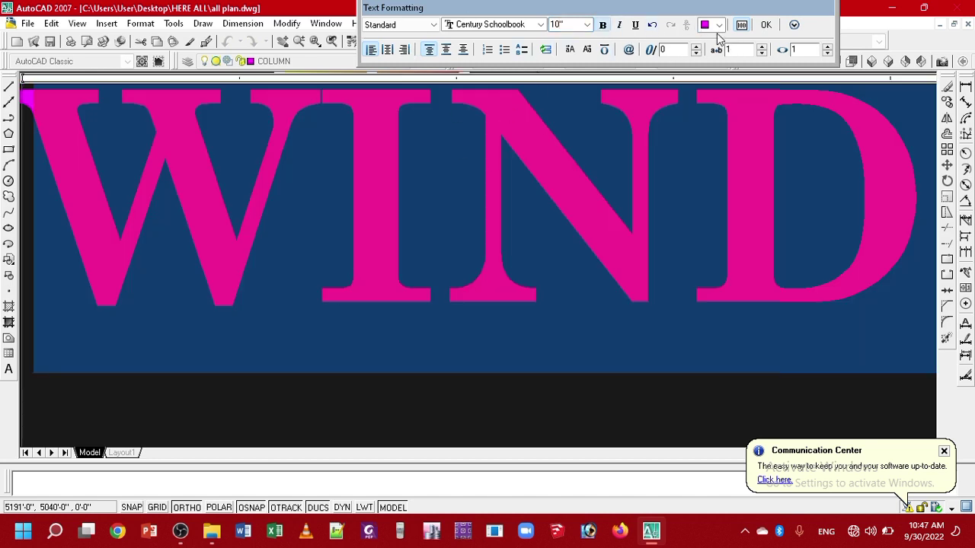
click(766, 25)
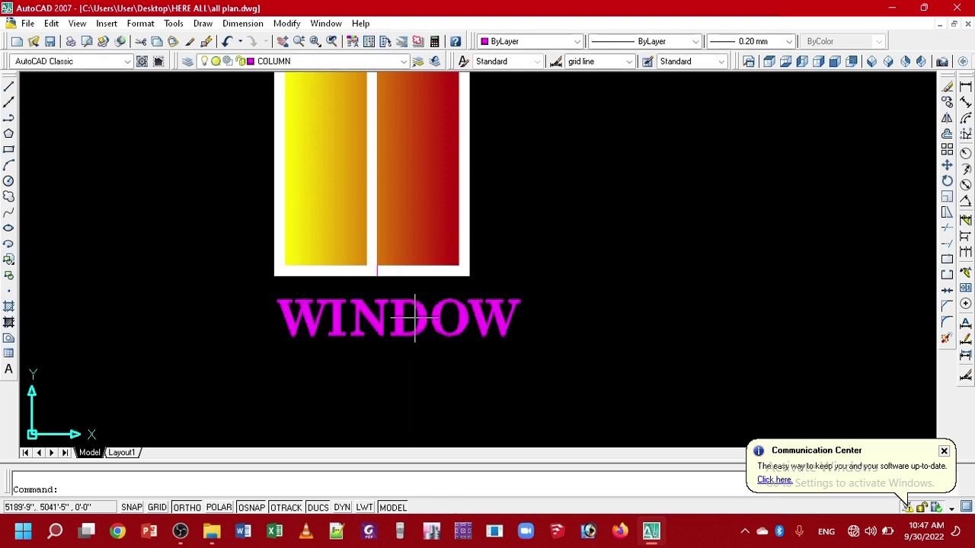
Draw a short magenta line extending to the right of the window.
scroll(411, 296, up, 2)
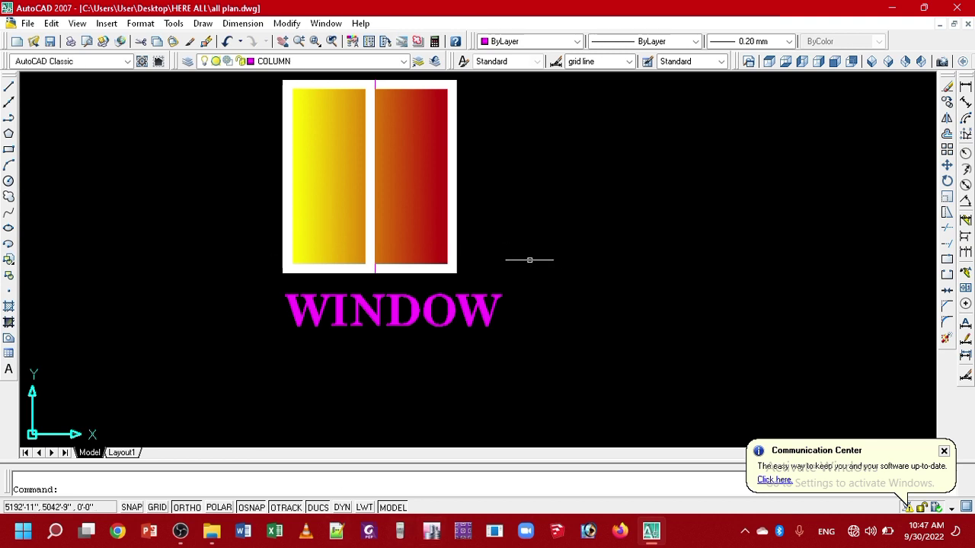
middle_drag(555, 252, 587, 384)
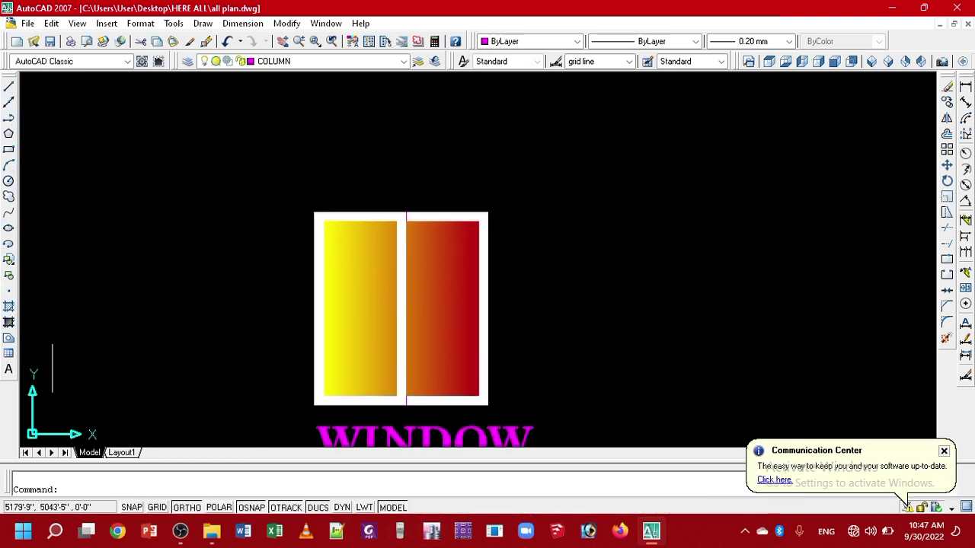
middle_drag(561, 365, 545, 304)
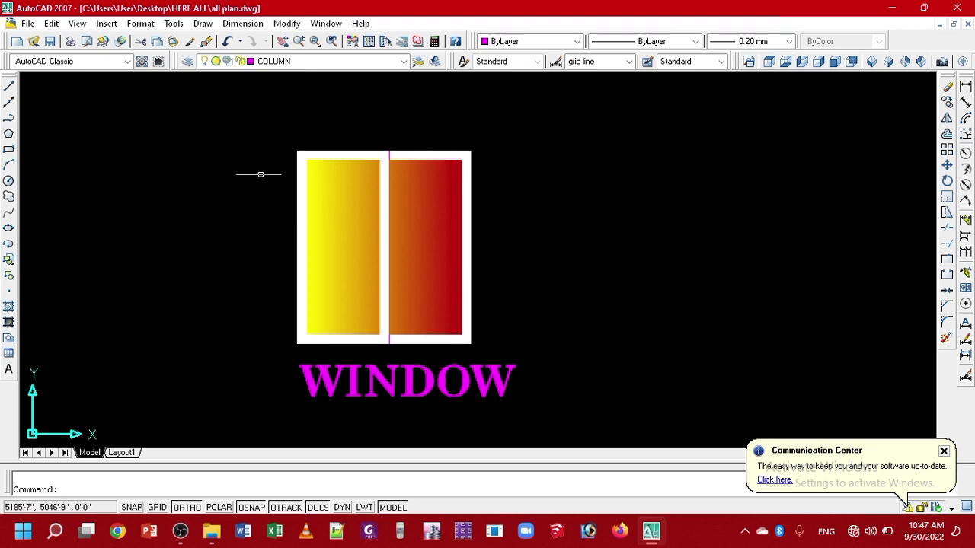
middle_drag(563, 250, 510, 251)
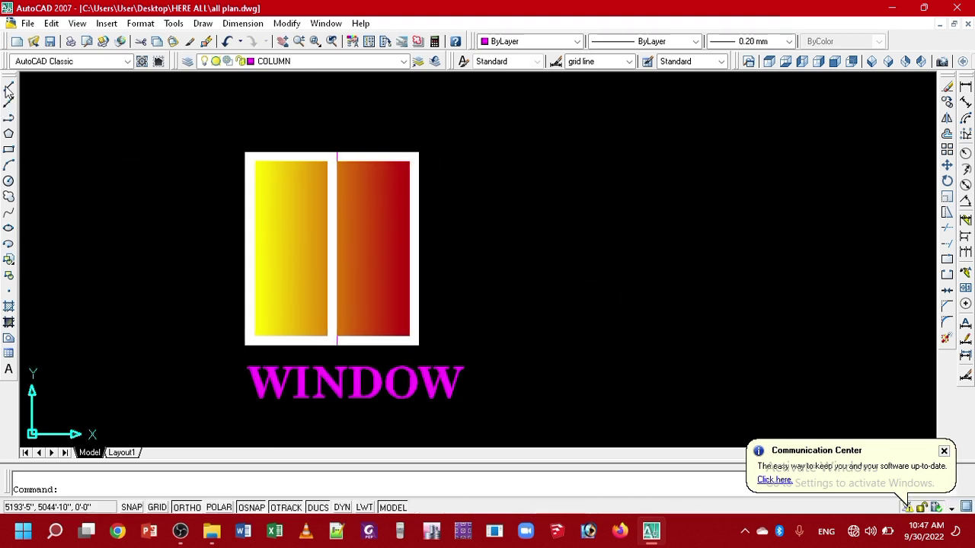
click(9, 87)
key(Escape)
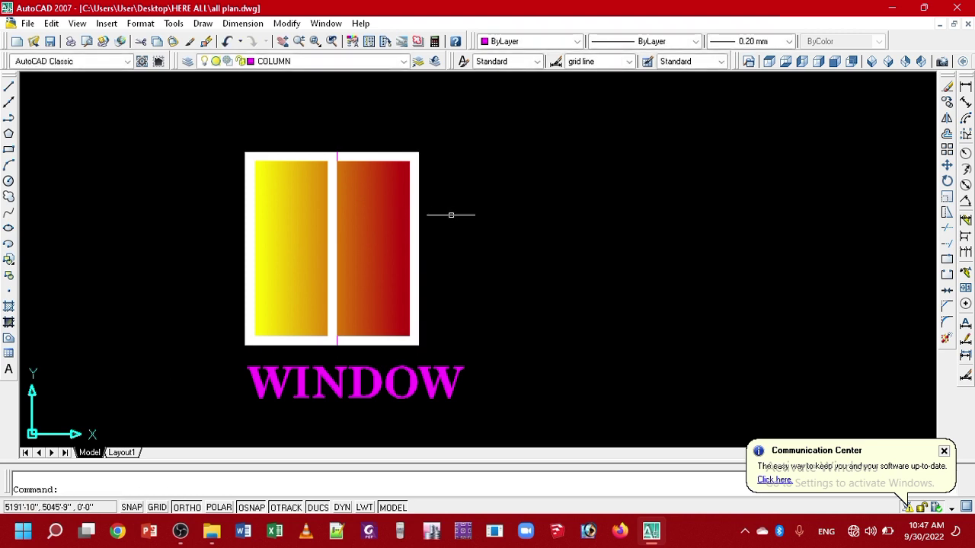
text(L)
key(Return)
click(480, 150)
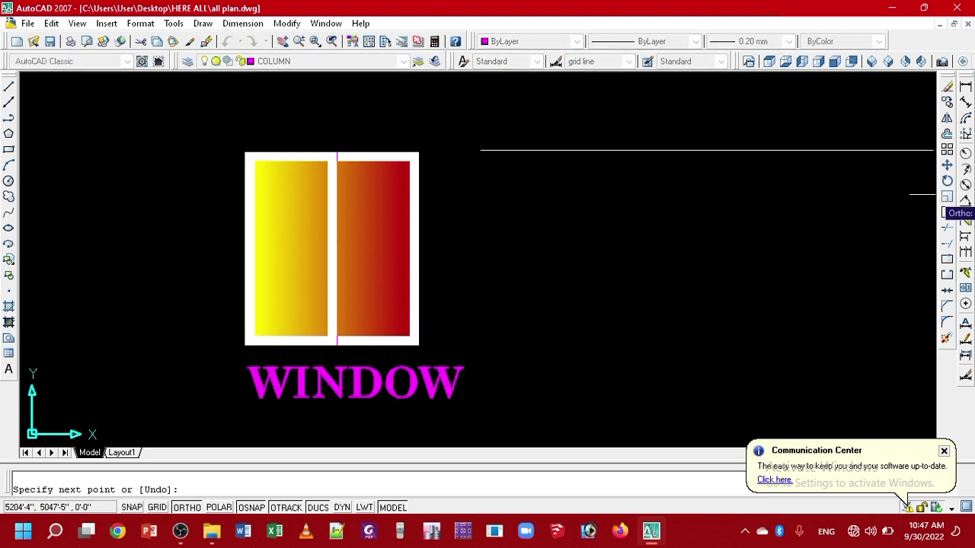
click(711, 192)
key(Return)
text(E)
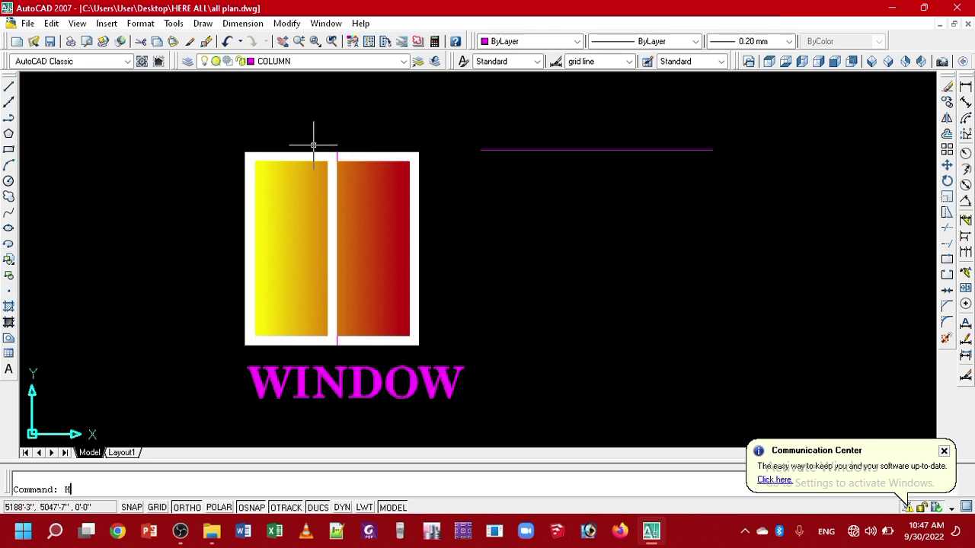
Dismiss the hatch settings and window-select the new magenta line.
key(Return)
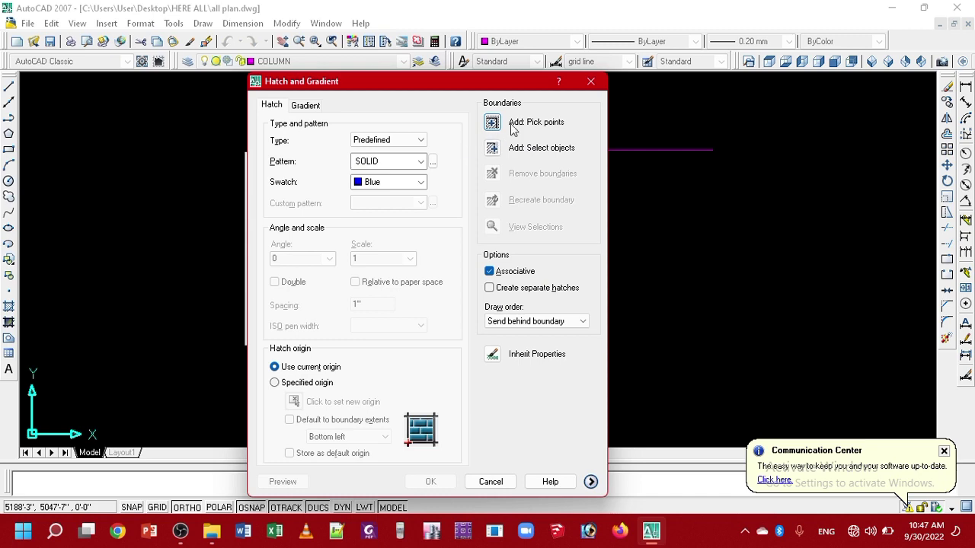
click(591, 82)
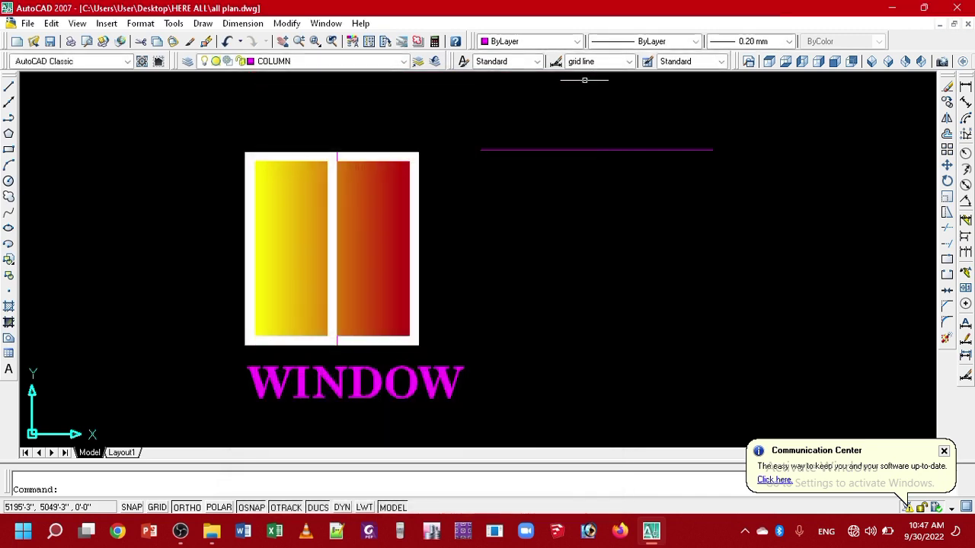
click(715, 198)
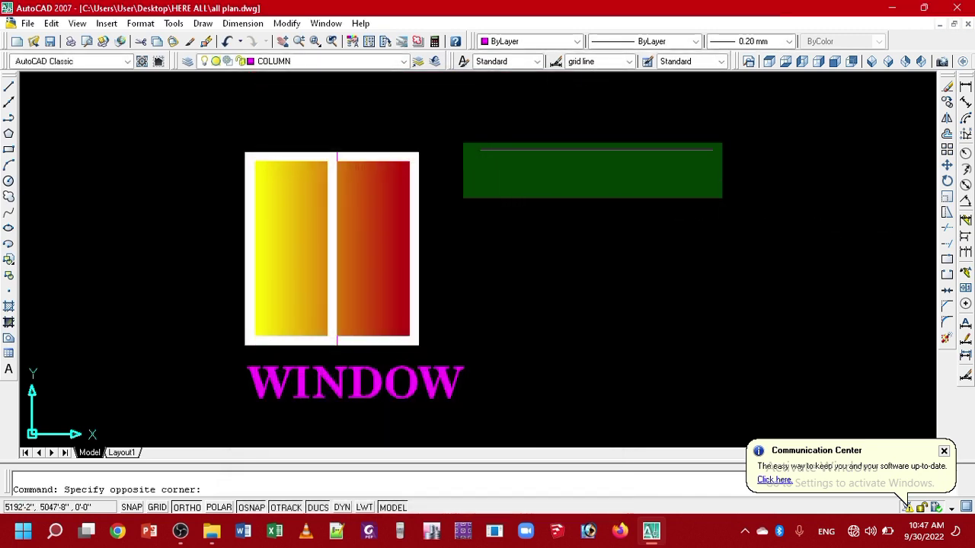
click(457, 130)
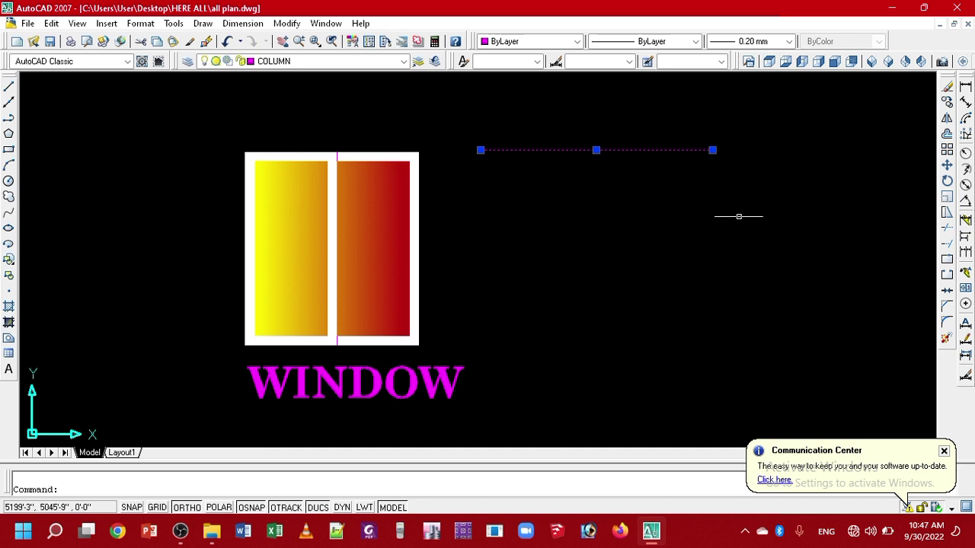
click(739, 217)
click(470, 122)
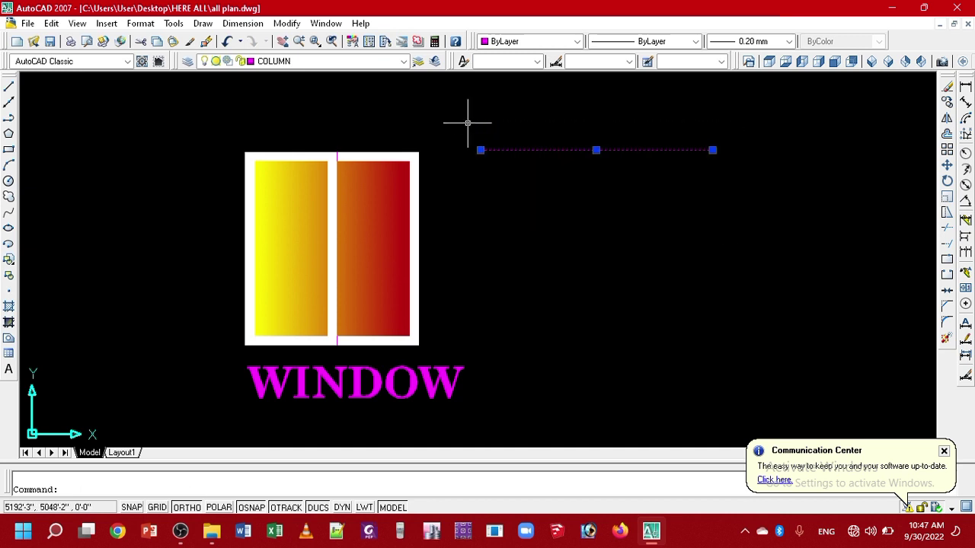
key(Escape)
click(794, 246)
click(461, 123)
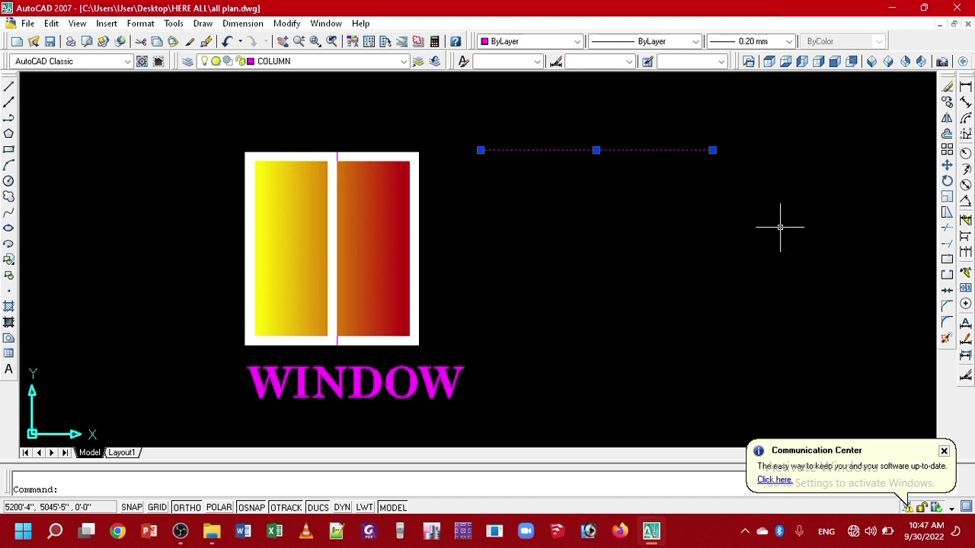
key(Escape)
click(731, 218)
click(477, 134)
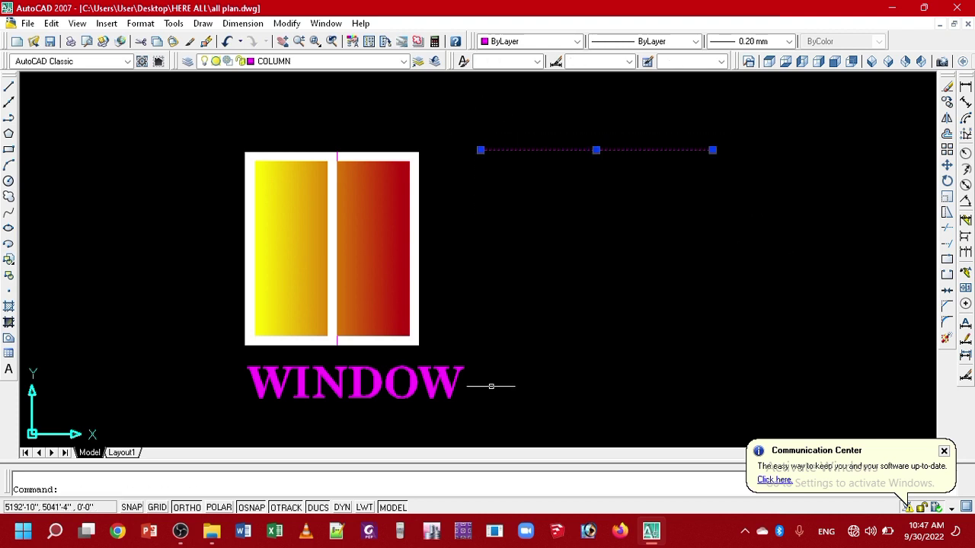
Window-select the WINDOW label and bring the whole drawing back into view.
middle_drag(345, 402, 397, 333)
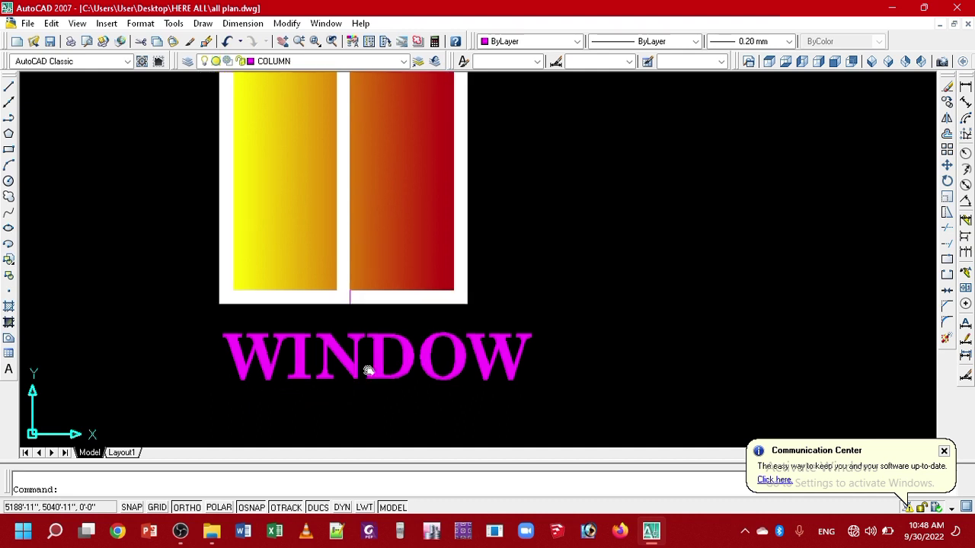
click(621, 371)
click(189, 272)
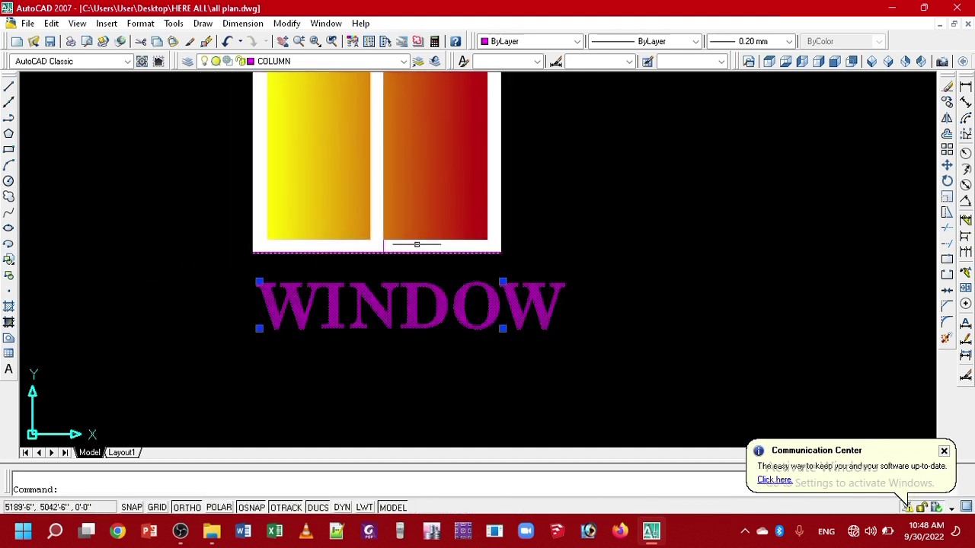
scroll(419, 206, down, 2)
middle_drag(430, 187, 403, 305)
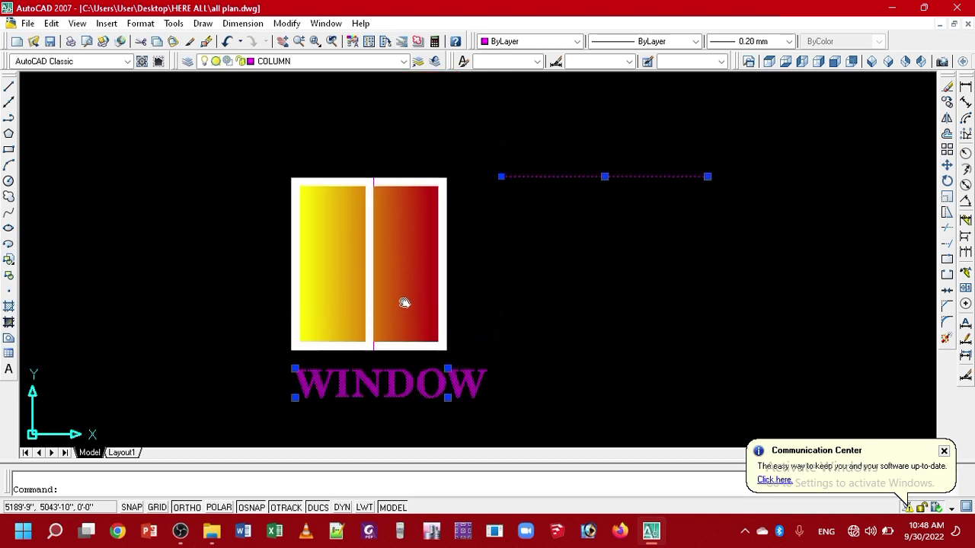